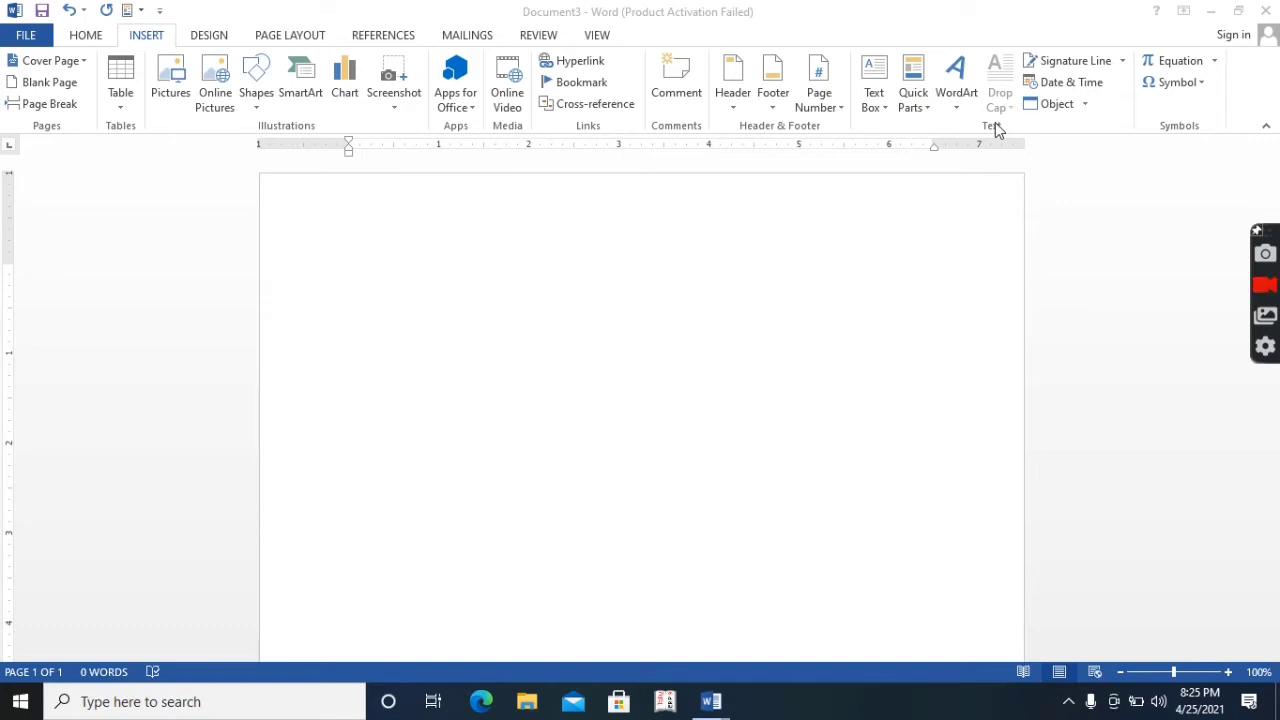
# Step: Fill the blank document with sample paragraphs using the formula =RAND()
pyautogui.click(906, 252)
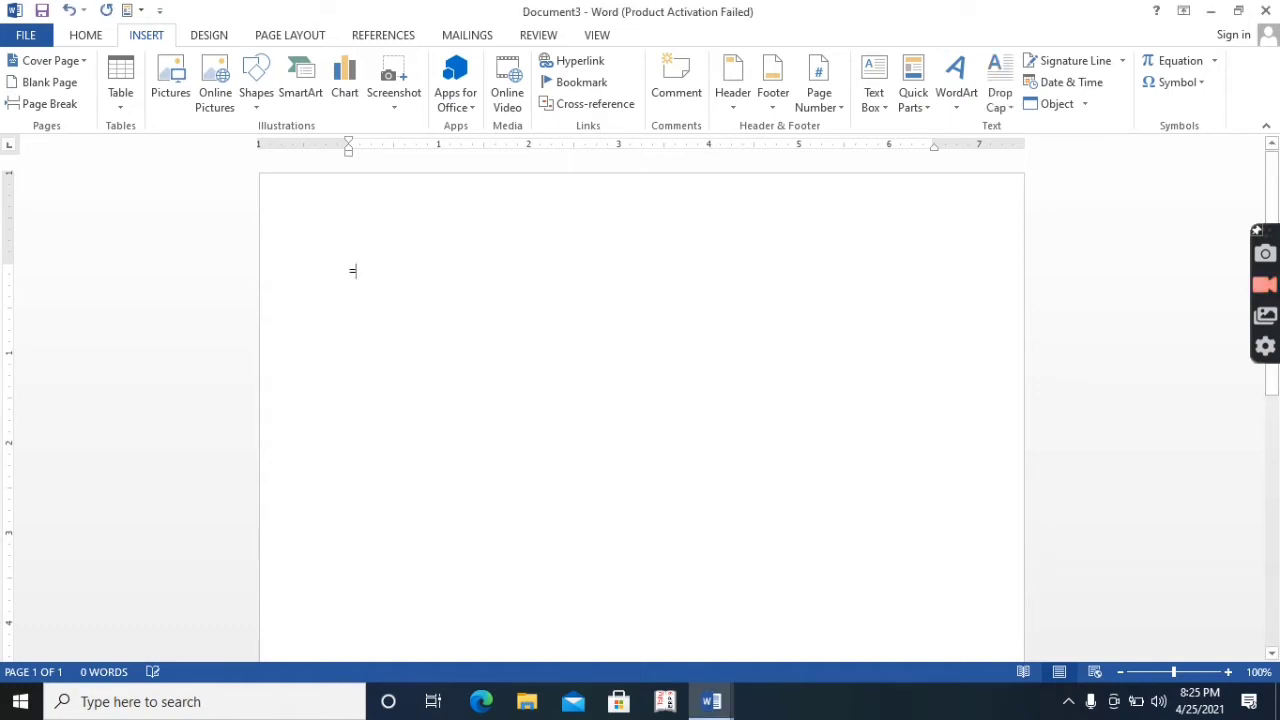
pyautogui.write('=RaN')
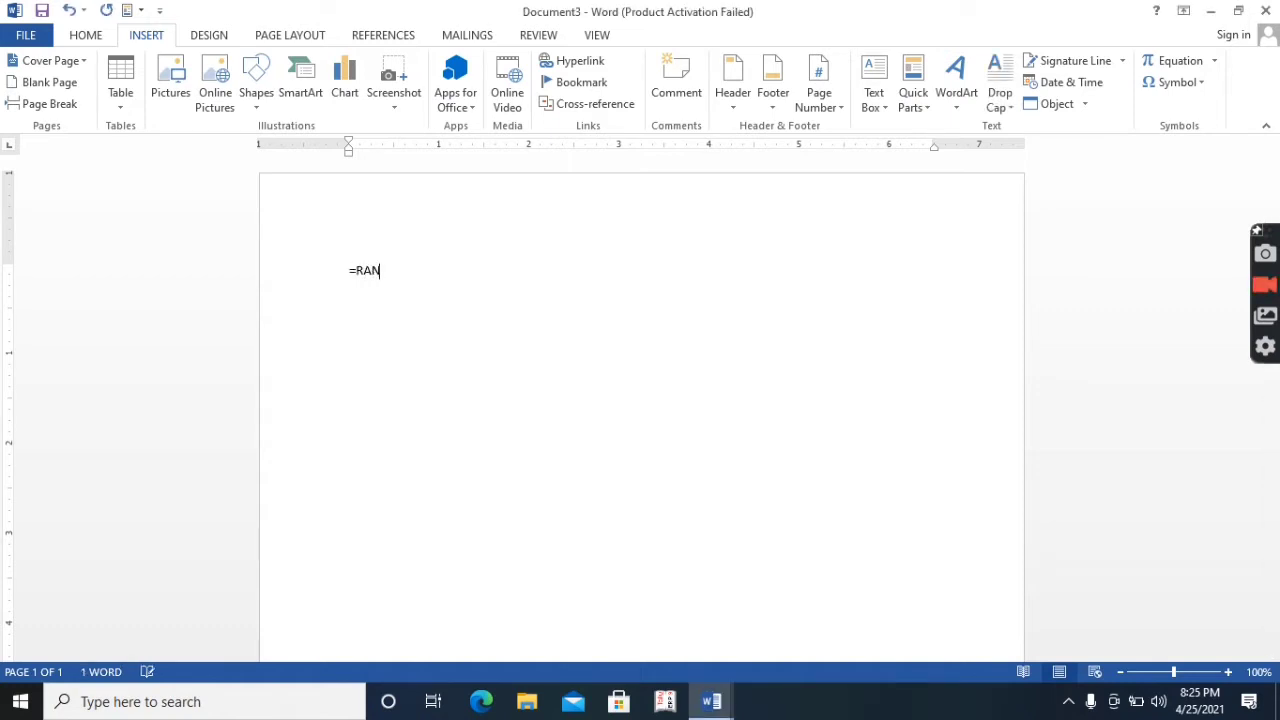
pyautogui.write('D()')
pyautogui.press('Return')
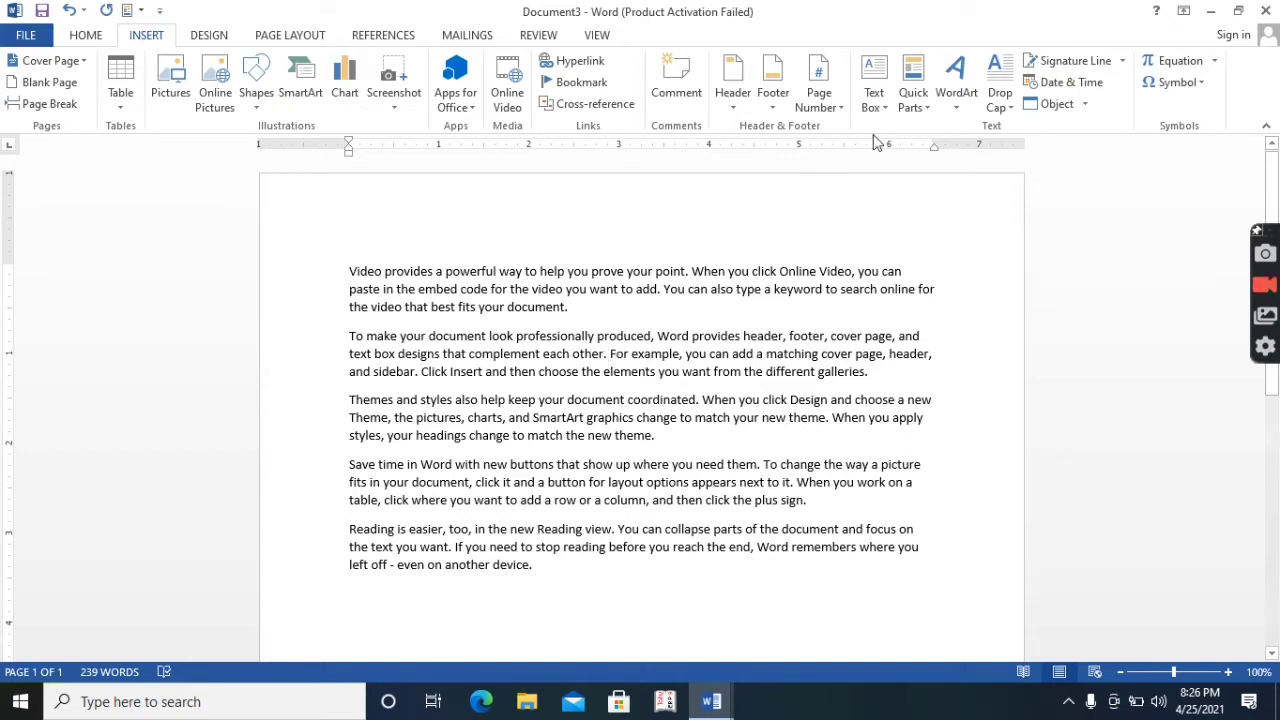
# Step: Insert an Austin Quote text box in the second paragraph and replace its placeholder text with "DLFDFLDFFLFDKF"
pyautogui.click(882, 107)
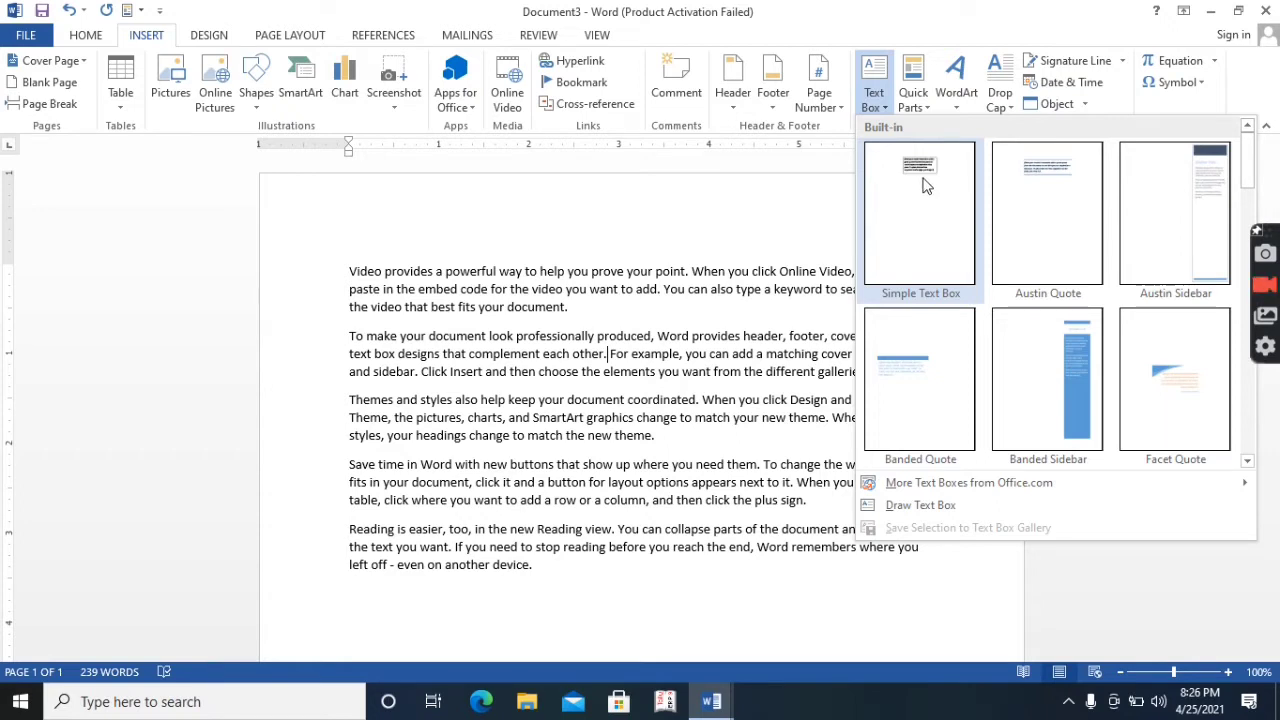
pyautogui.scroll(-5, 1150, 380)
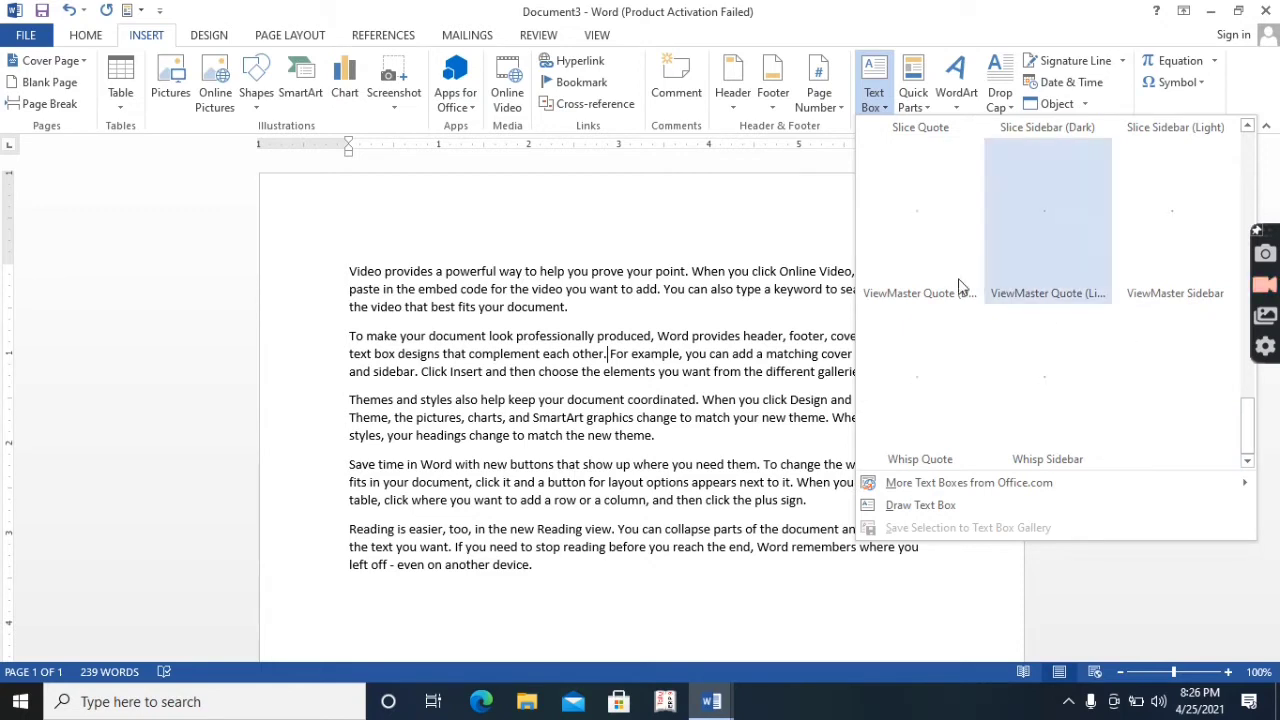
pyautogui.scroll(5, 960, 286)
pyautogui.scroll(2, 960, 286)
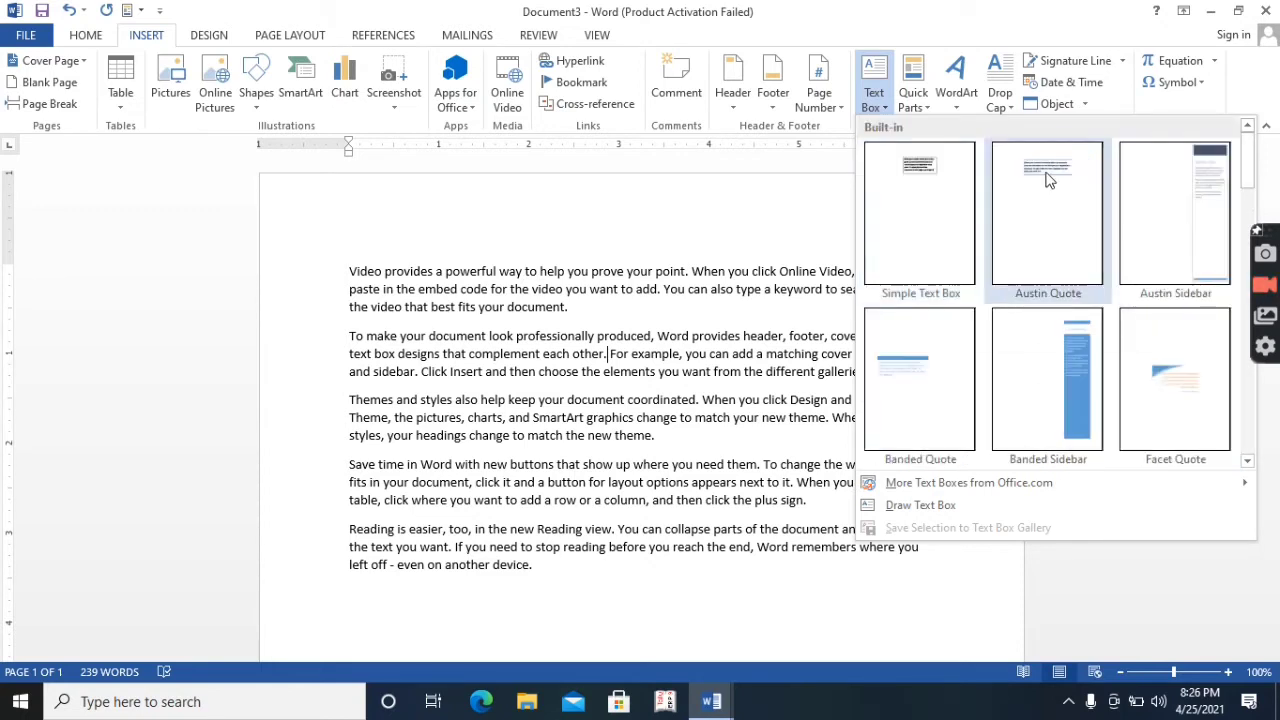
pyautogui.click(1047, 172)
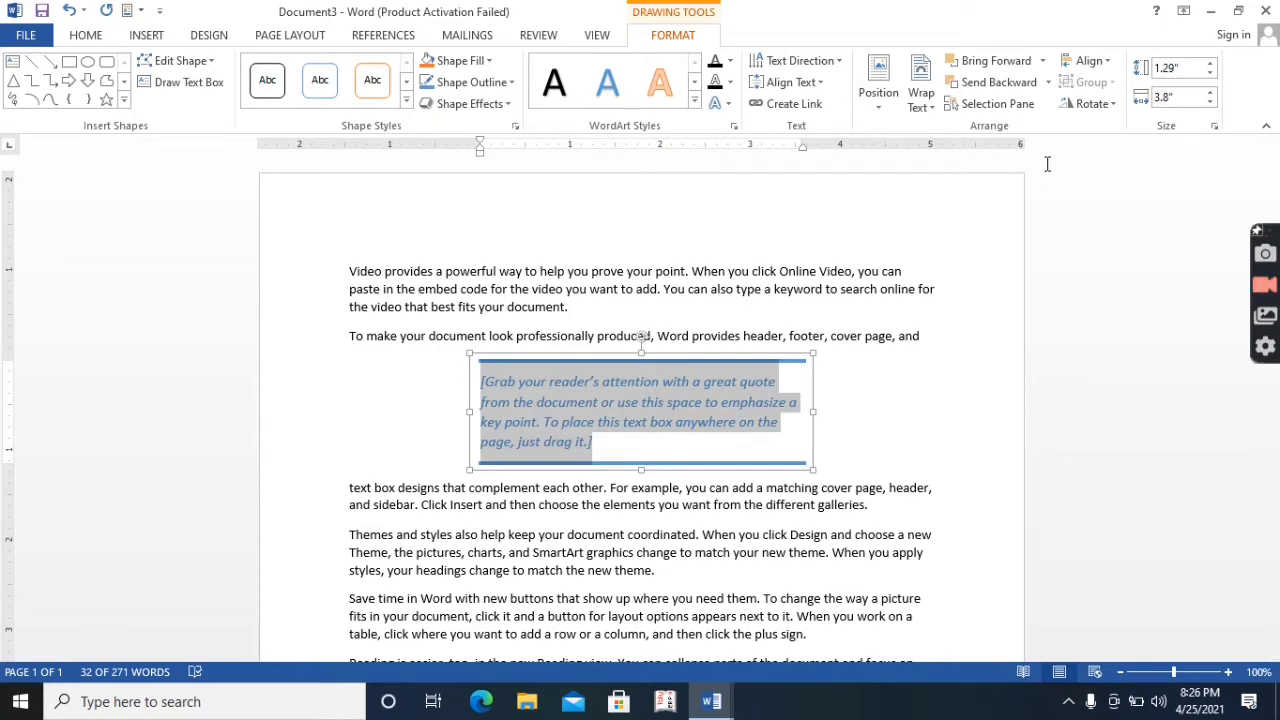
pyautogui.write('DLFDFLDFFLFDKF')
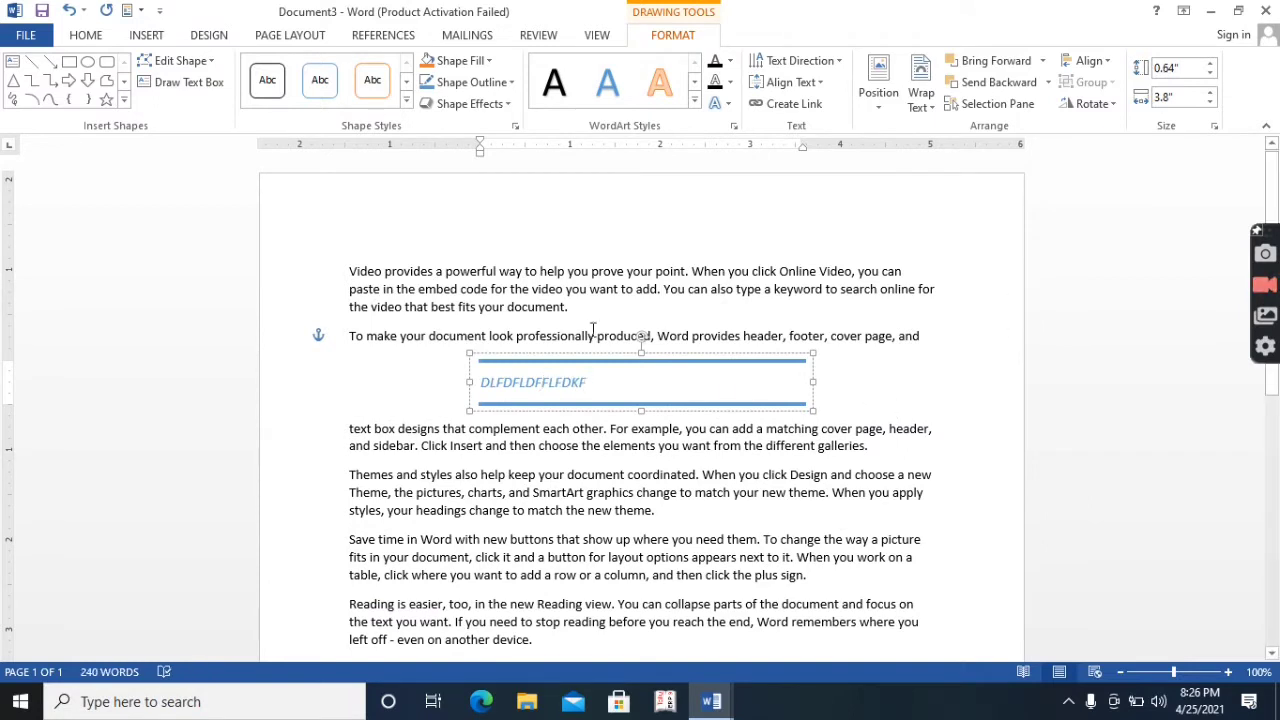
# Step: Apply the solid orange shape style to the quote text box and change its fill to dark blue-gray
pyautogui.click(406, 108)
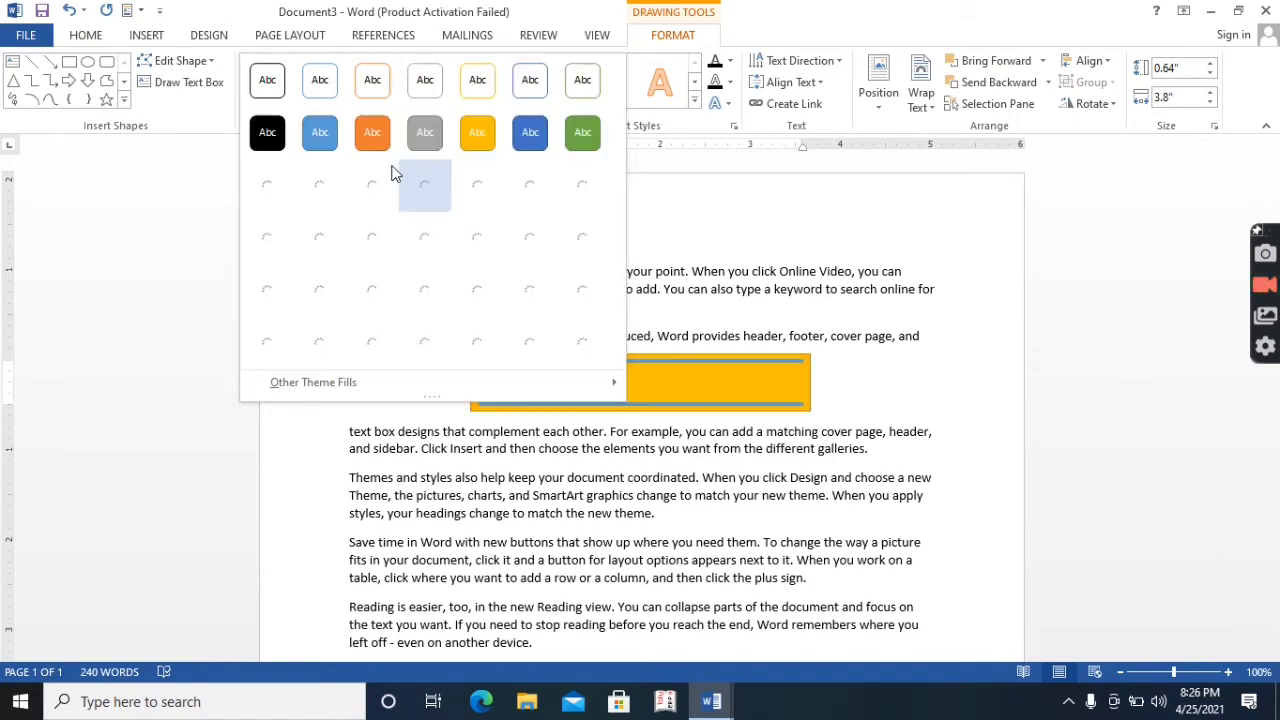
pyautogui.press('Escape')
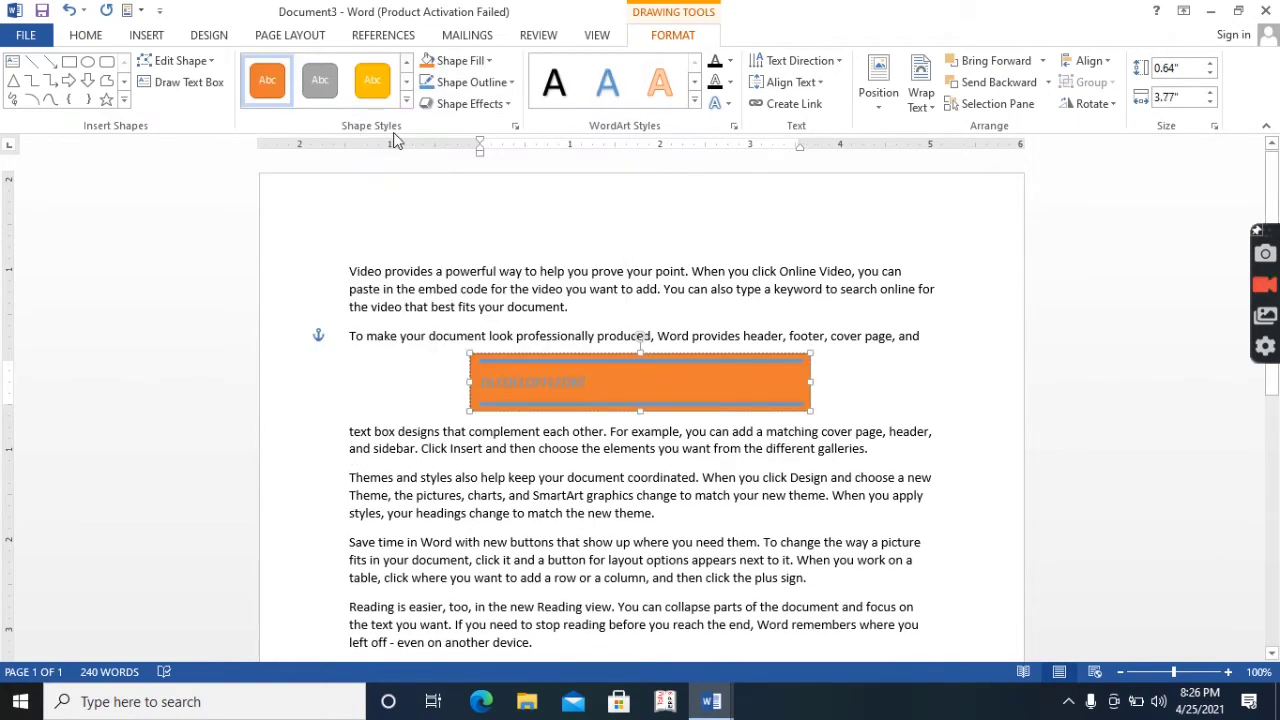
pyautogui.click(460, 61)
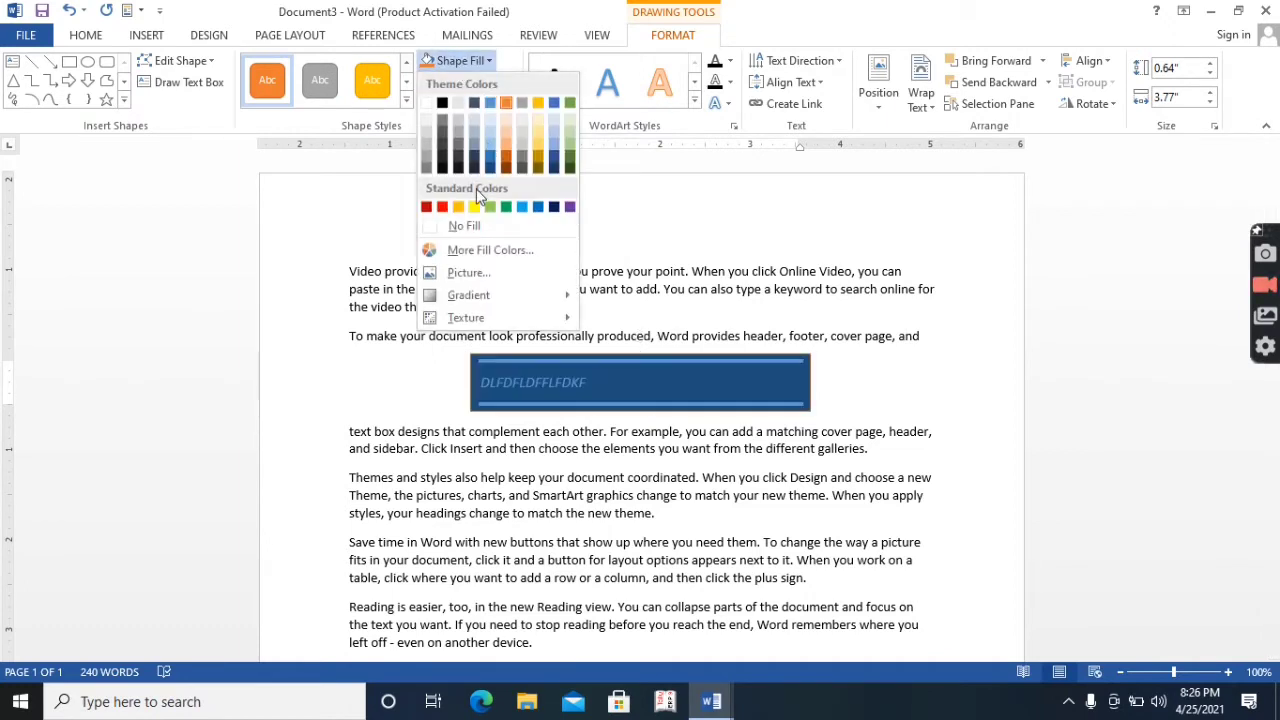
pyautogui.click(474, 152)
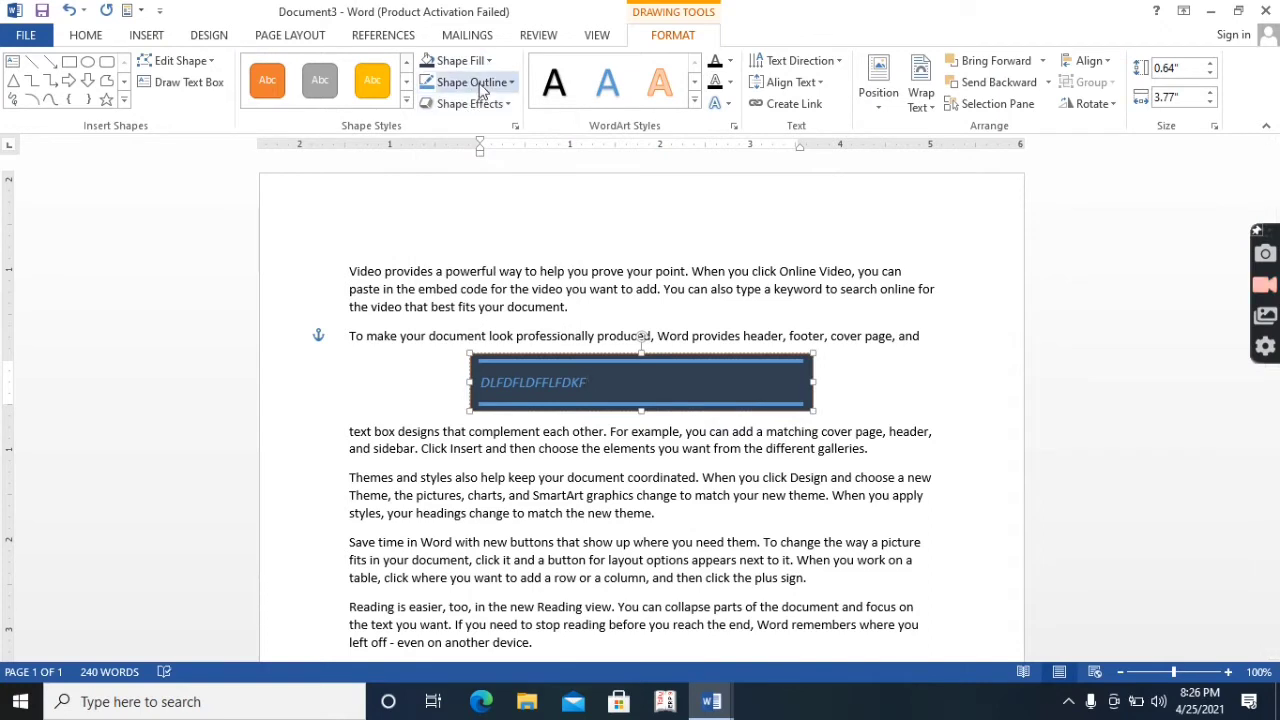
# Step: Give the quote text box a red outline and the middle variation of the reflection effect
pyautogui.click(481, 84)
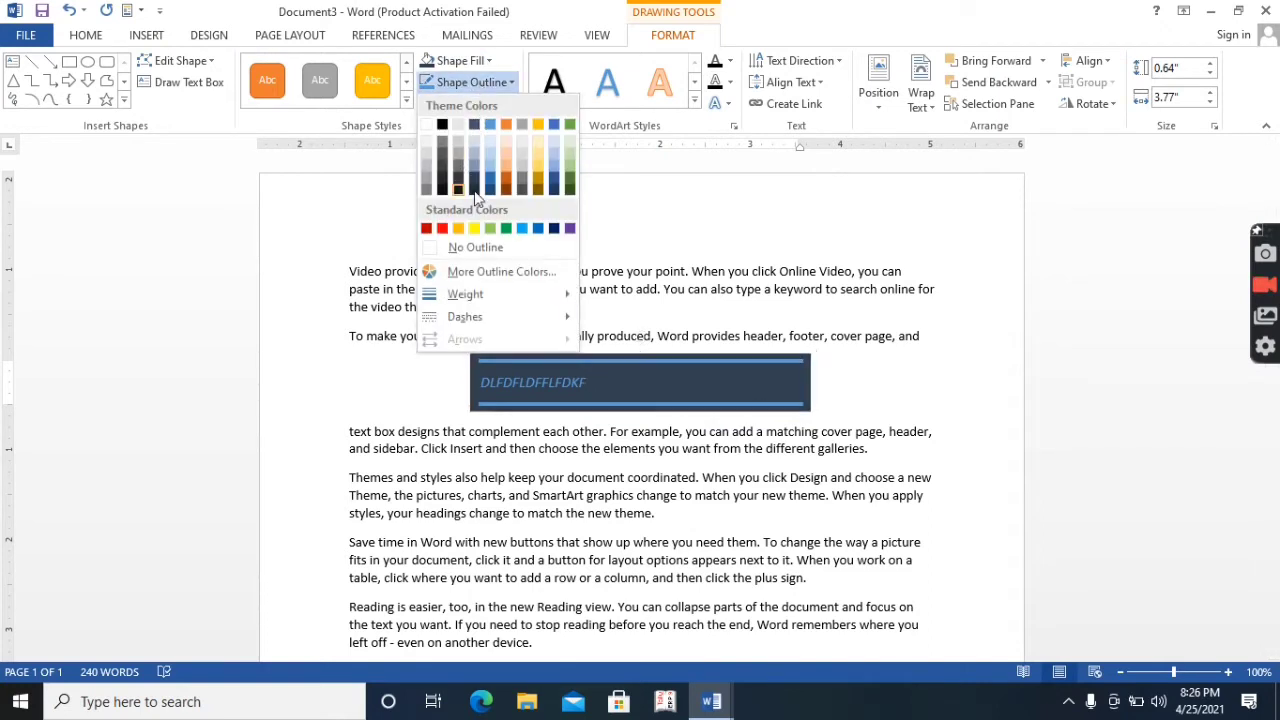
pyautogui.click(443, 229)
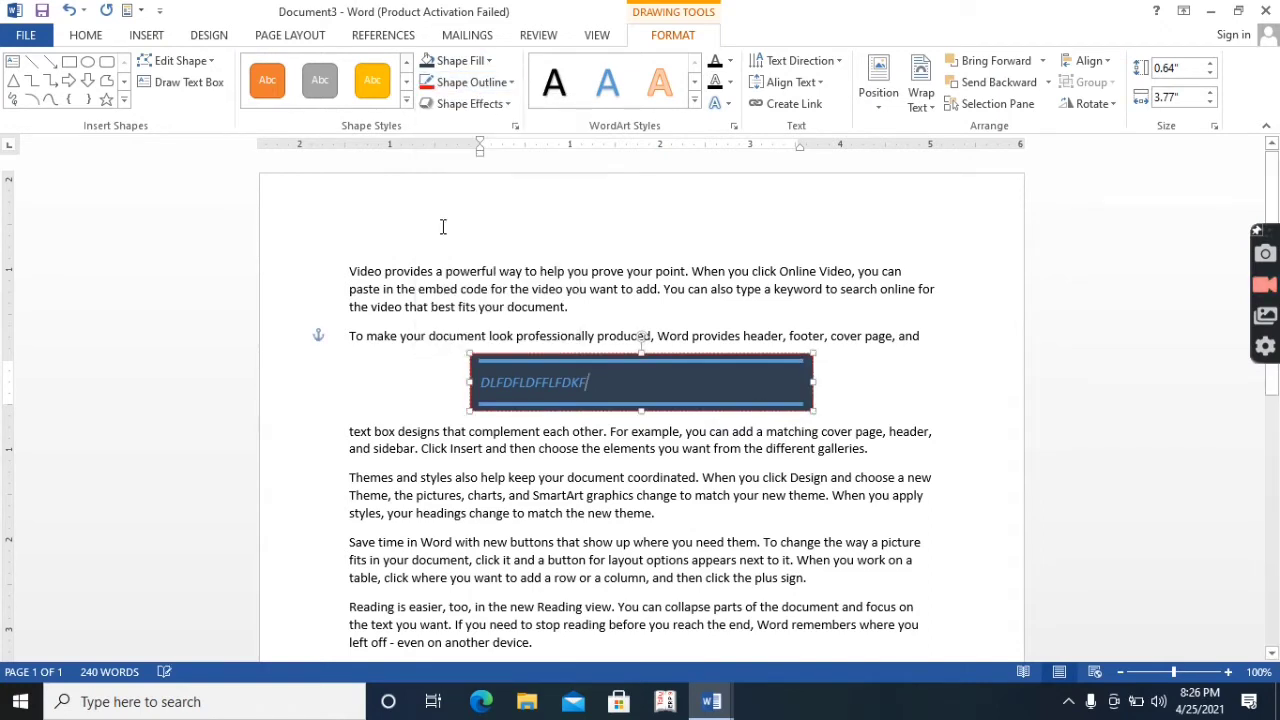
pyautogui.click(470, 106)
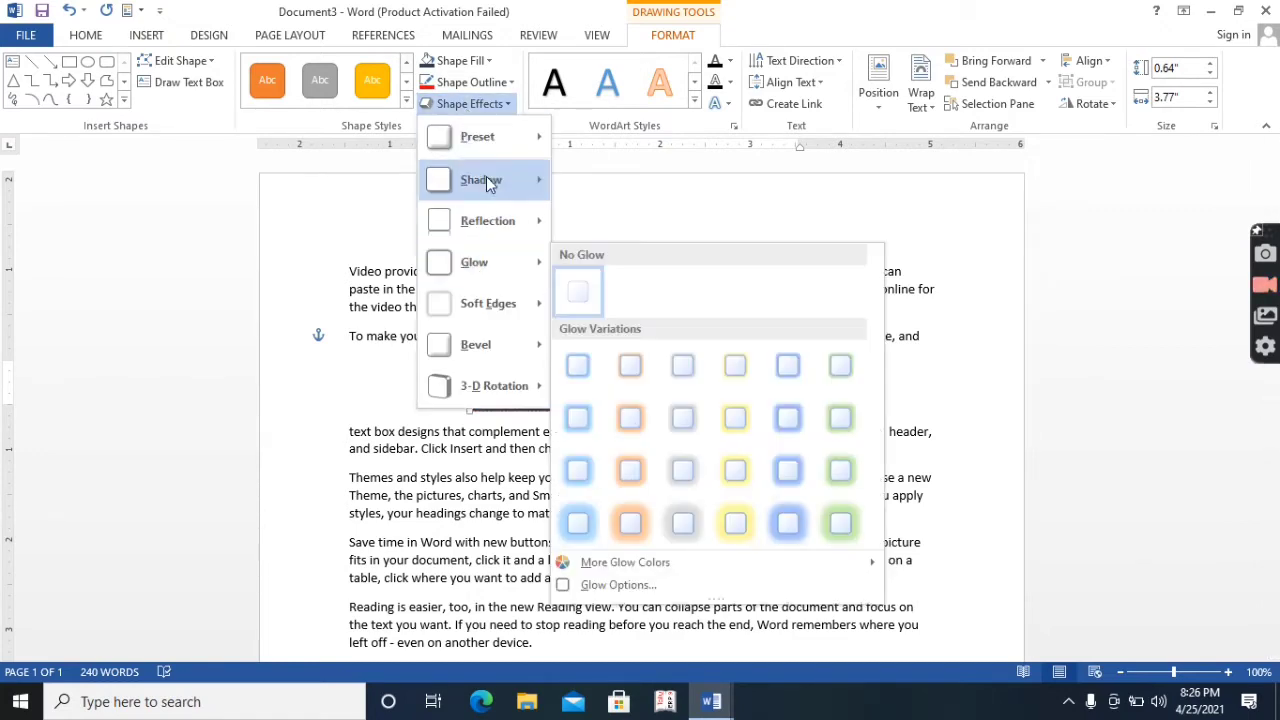
pyautogui.moveTo(503, 224)
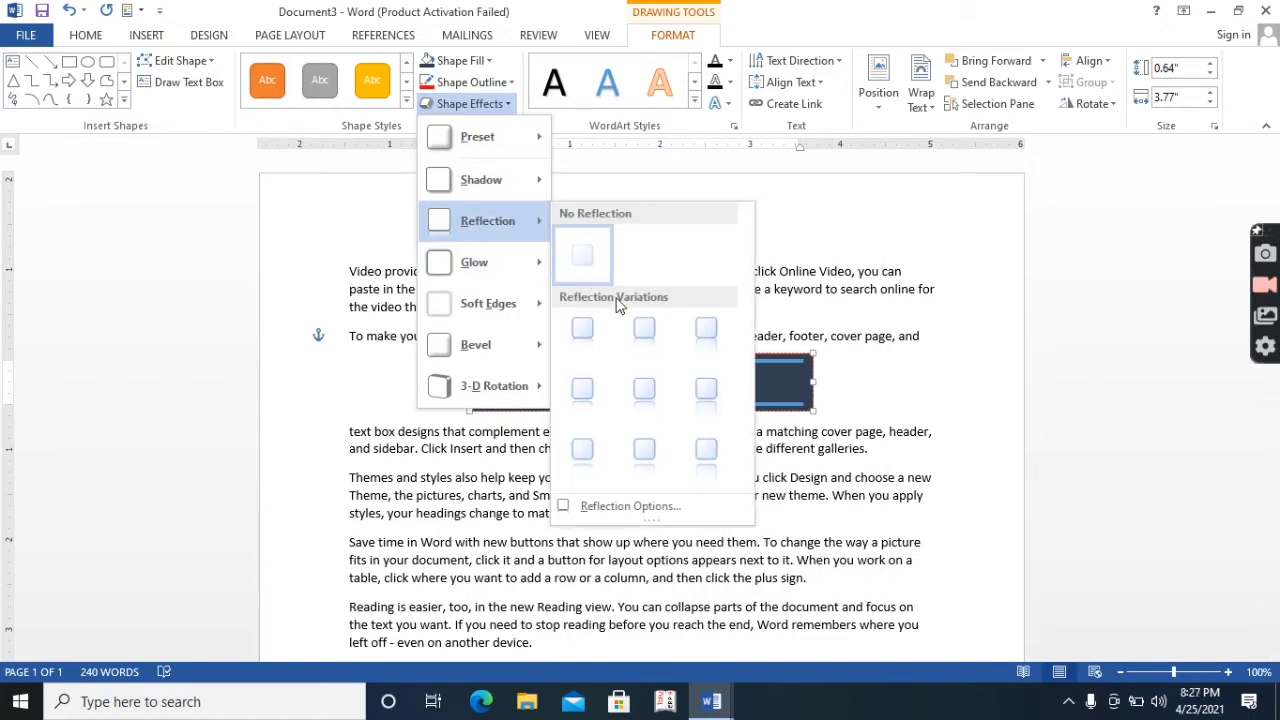
pyautogui.click(625, 399)
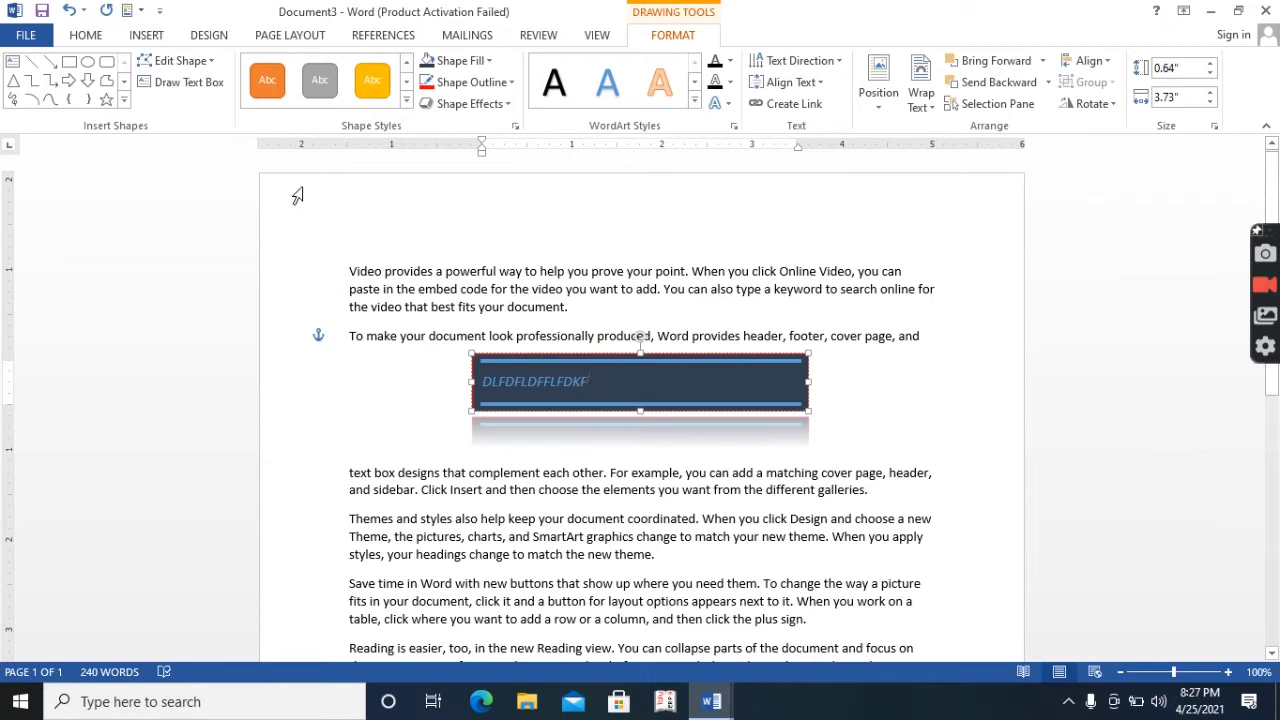
# Step: Insert the "baby" picture from the Saved Pictures folder into the quote text box
pyautogui.click(146, 35)
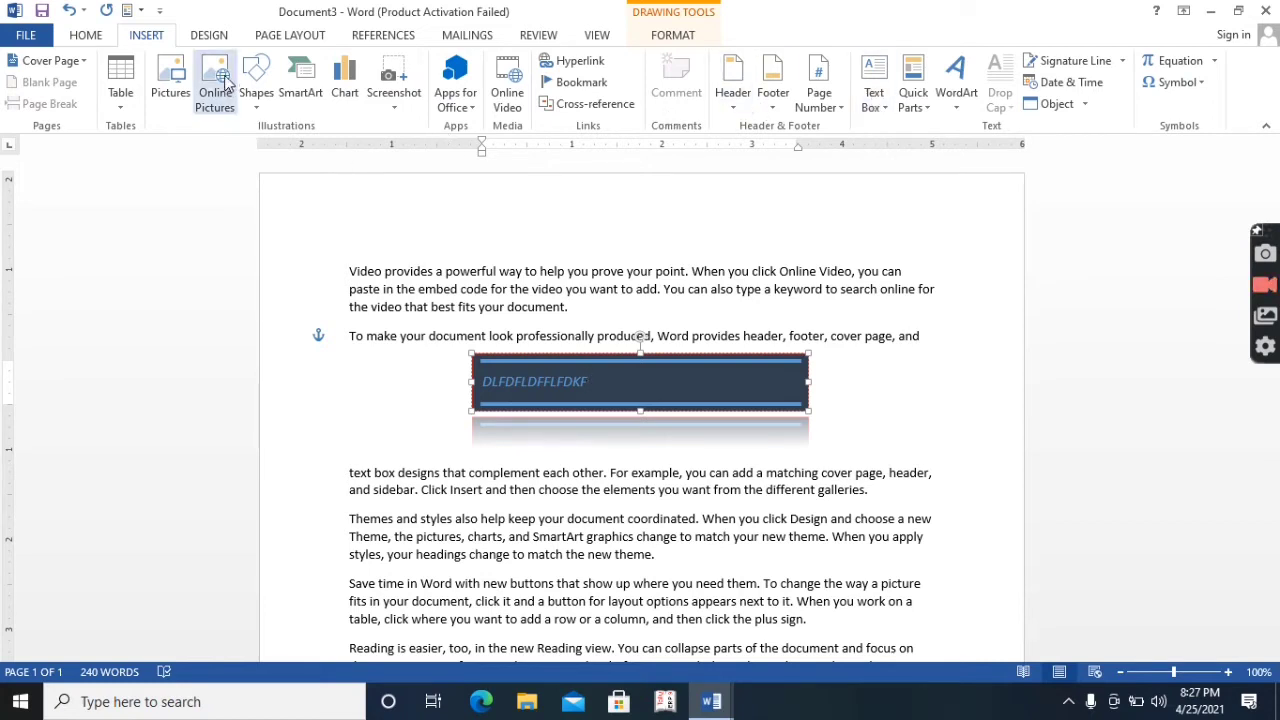
pyautogui.click(172, 80)
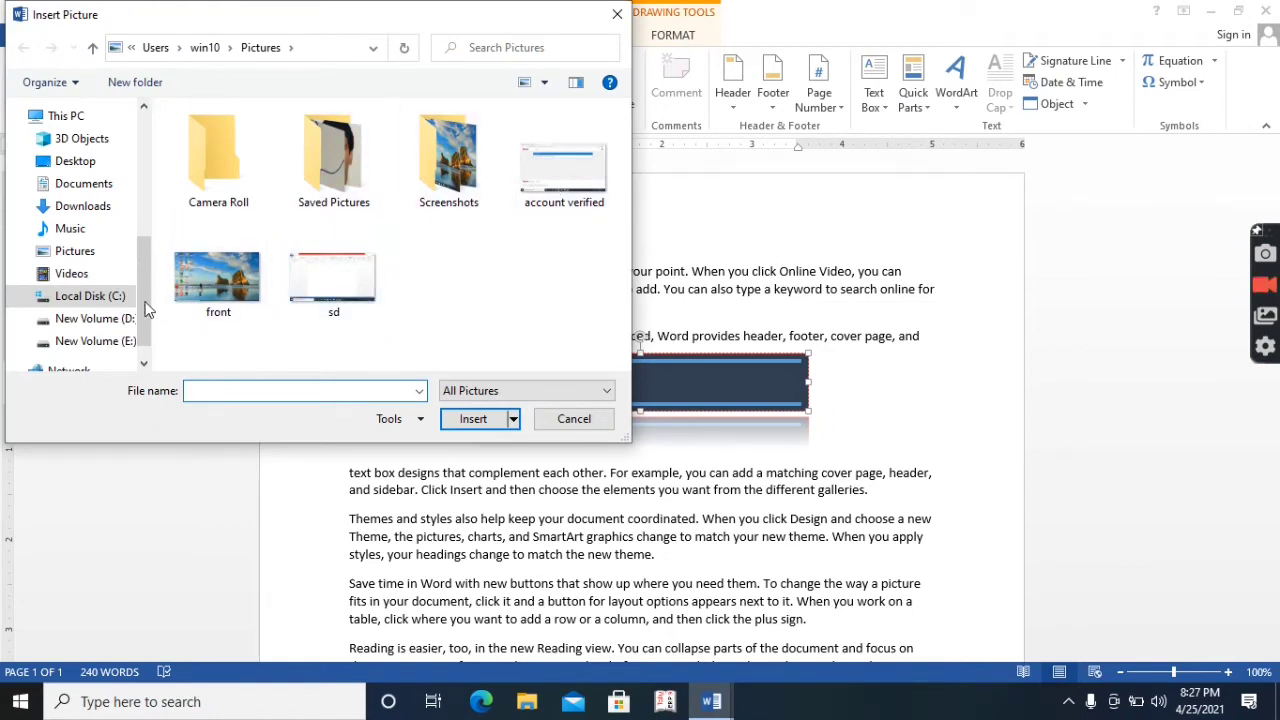
pyautogui.click(92, 252)
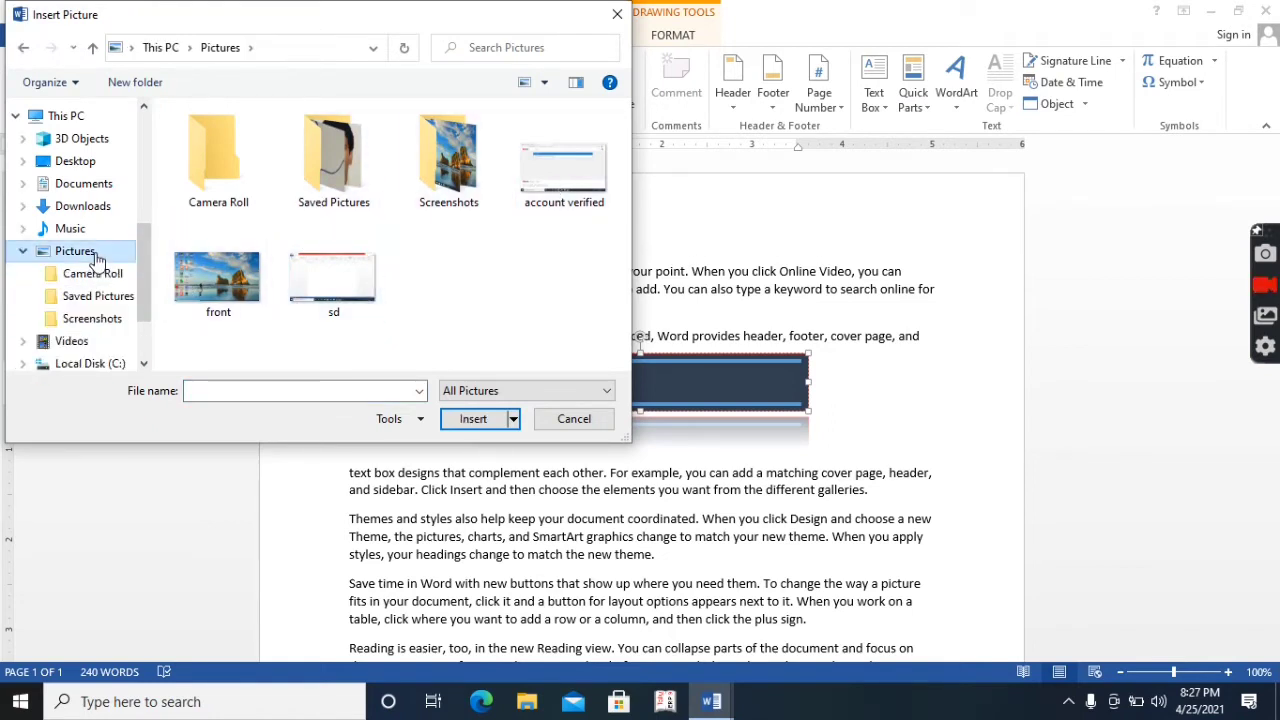
pyautogui.click(95, 257)
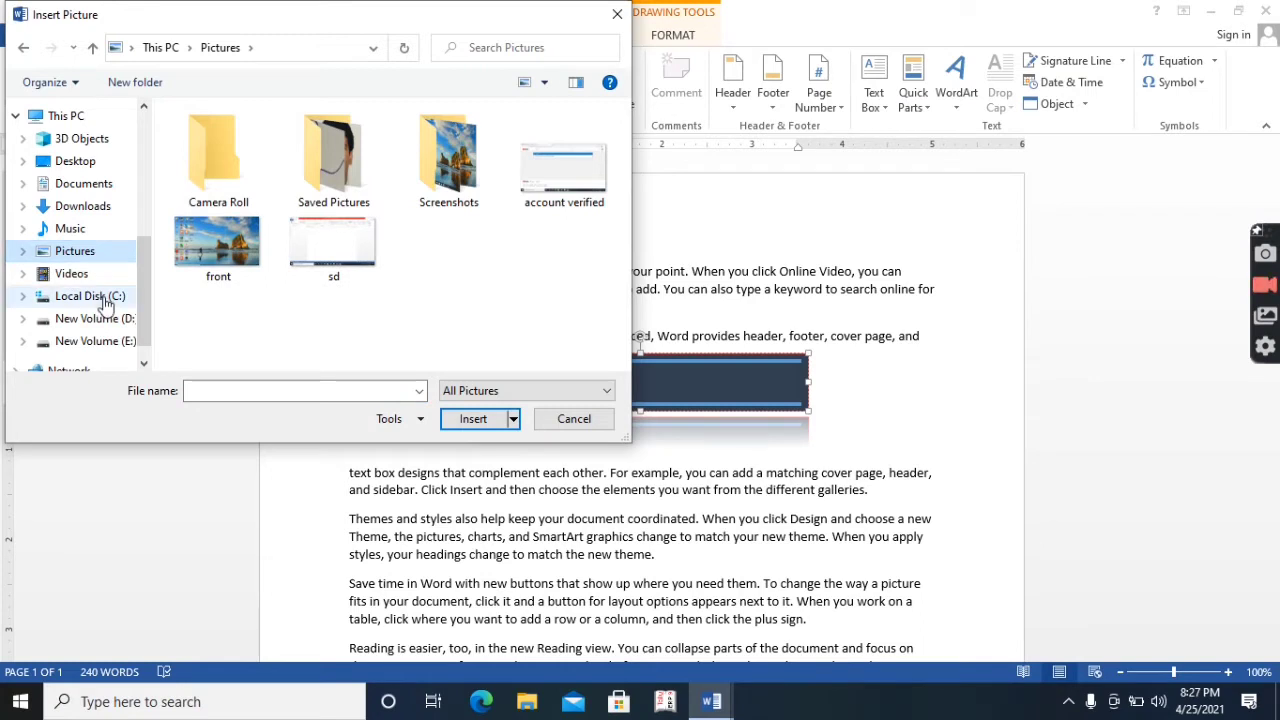
pyautogui.click(106, 253)
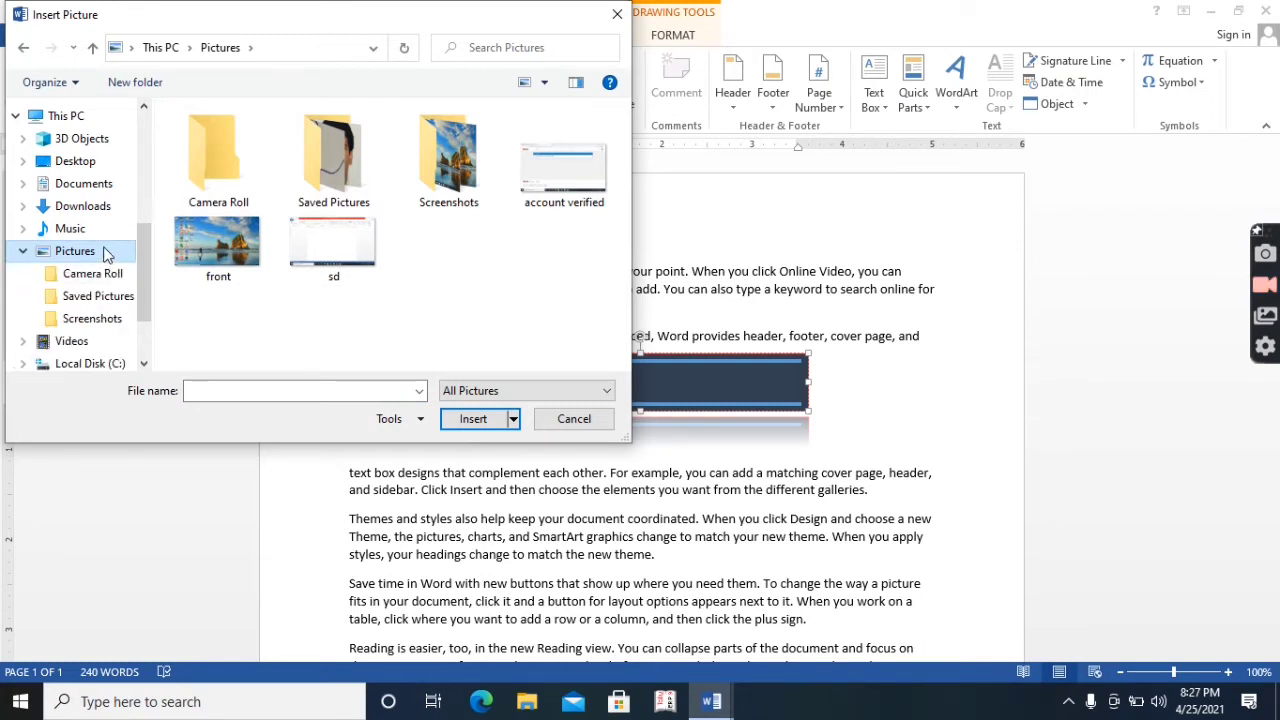
pyautogui.click(100, 296)
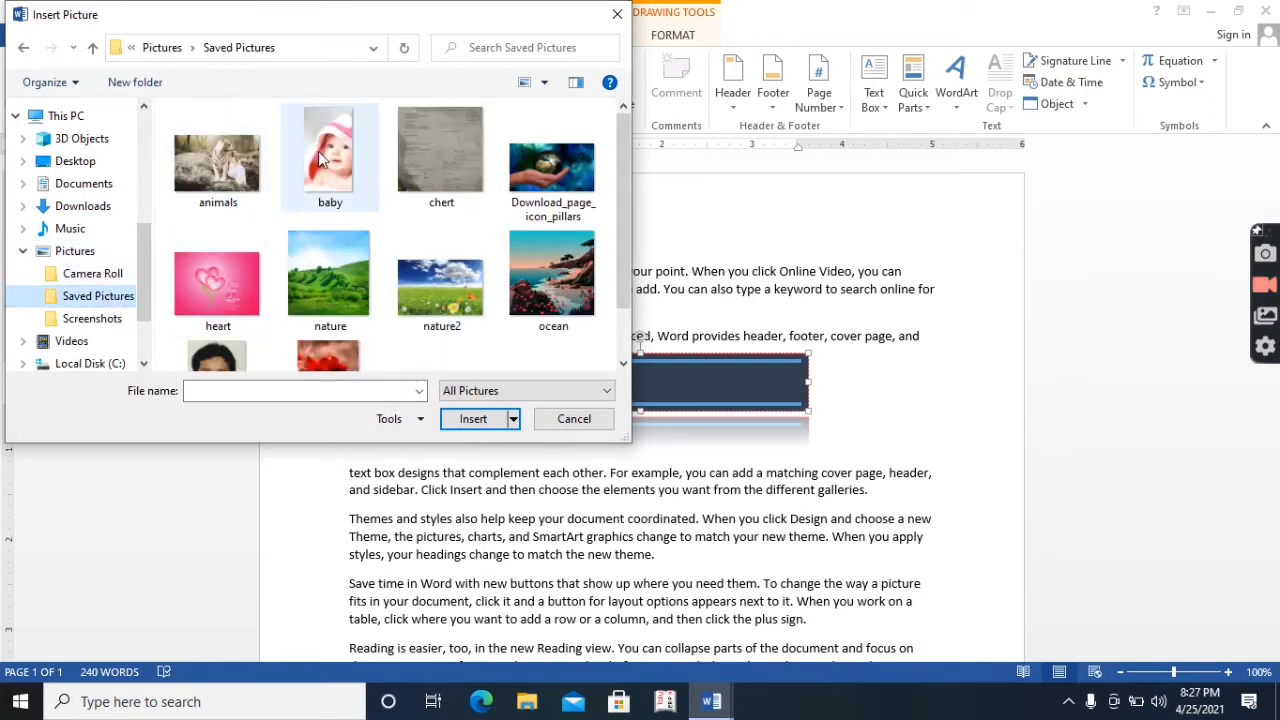
pyautogui.doubleClick(318, 151)
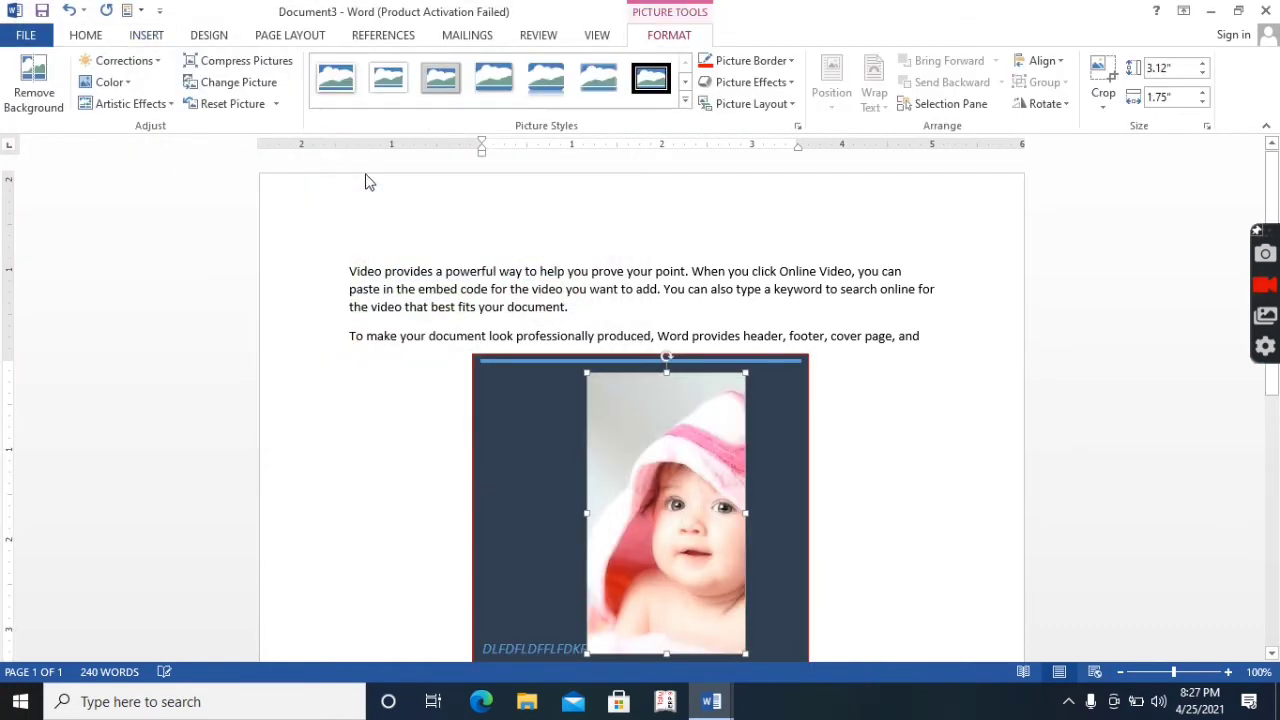
pyautogui.scroll(-3, 482, 280)
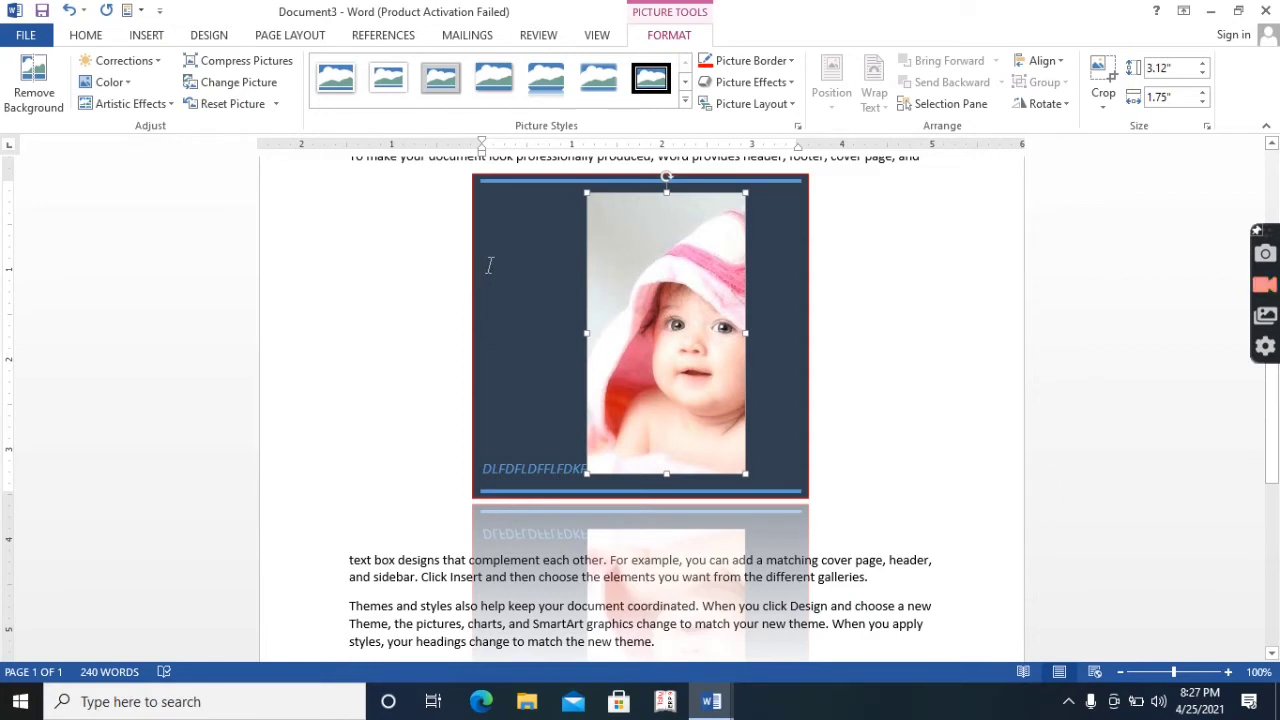
# Step: Draw an empty text box about 1.88" wide and 1.42" high over the end of the last paragraph
pyautogui.click(147, 35)
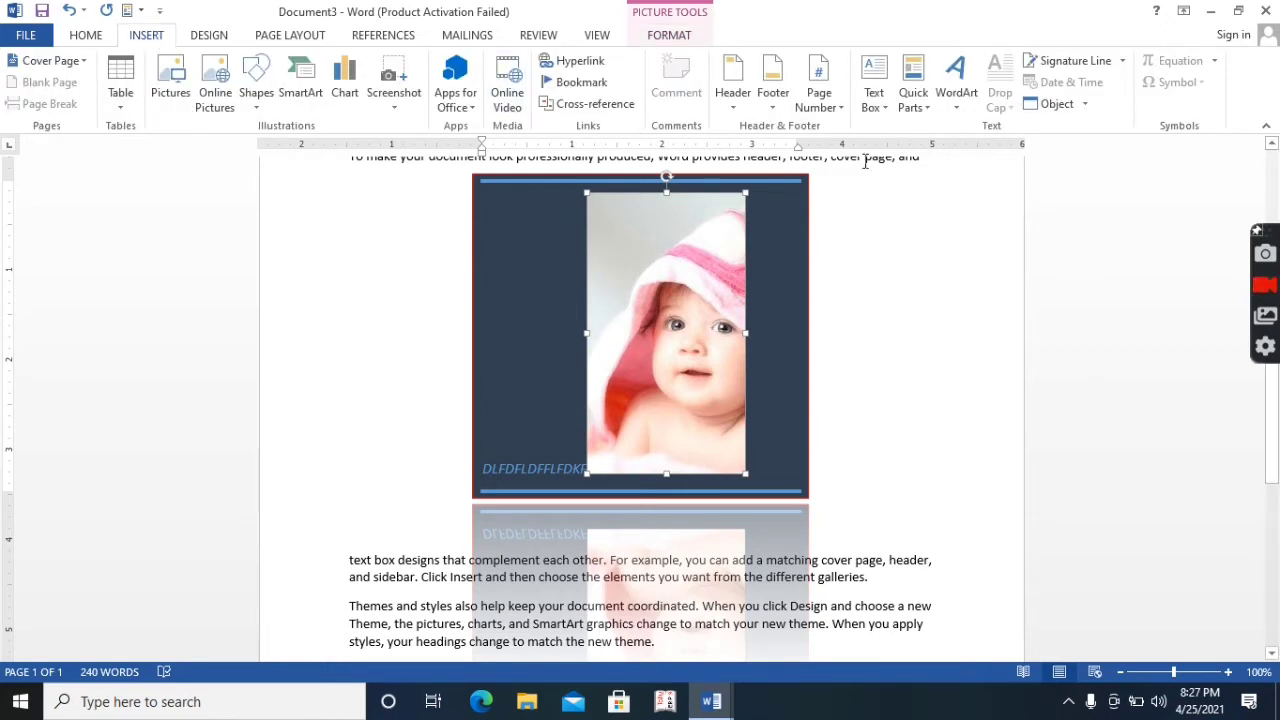
pyautogui.click(882, 107)
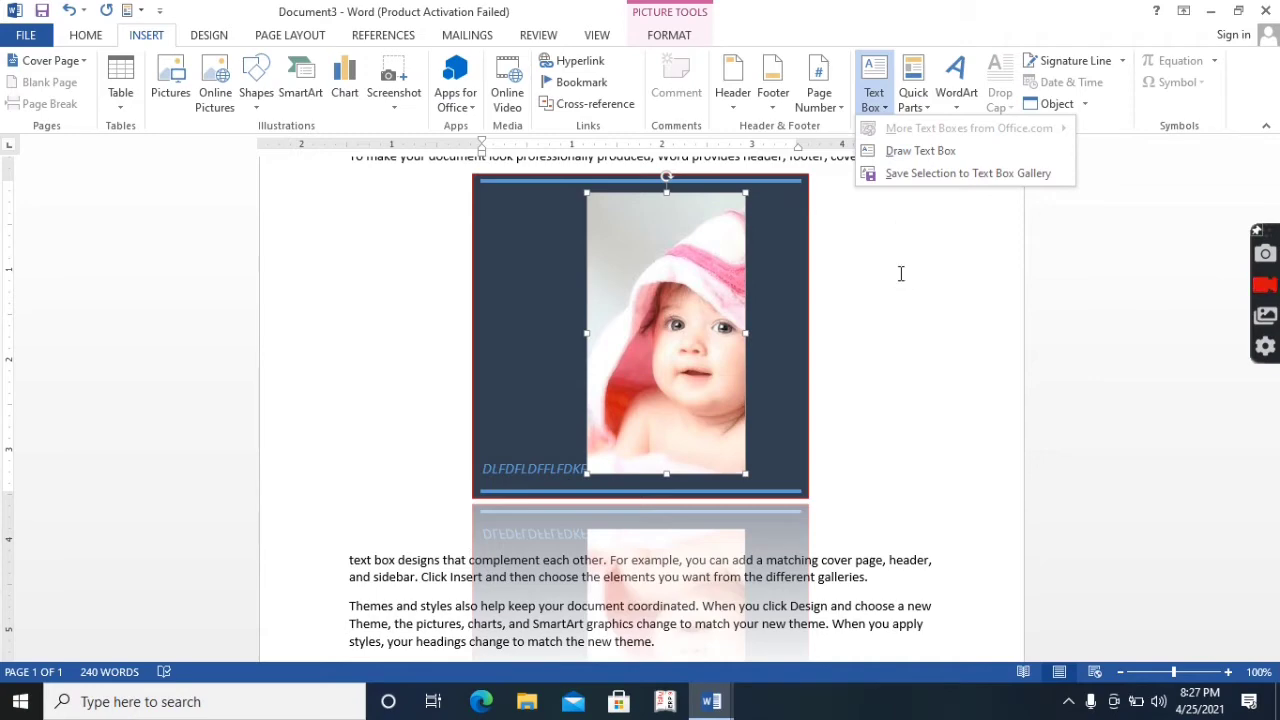
pyautogui.scroll(-1, 895, 279)
pyautogui.scroll(-6, 889, 286)
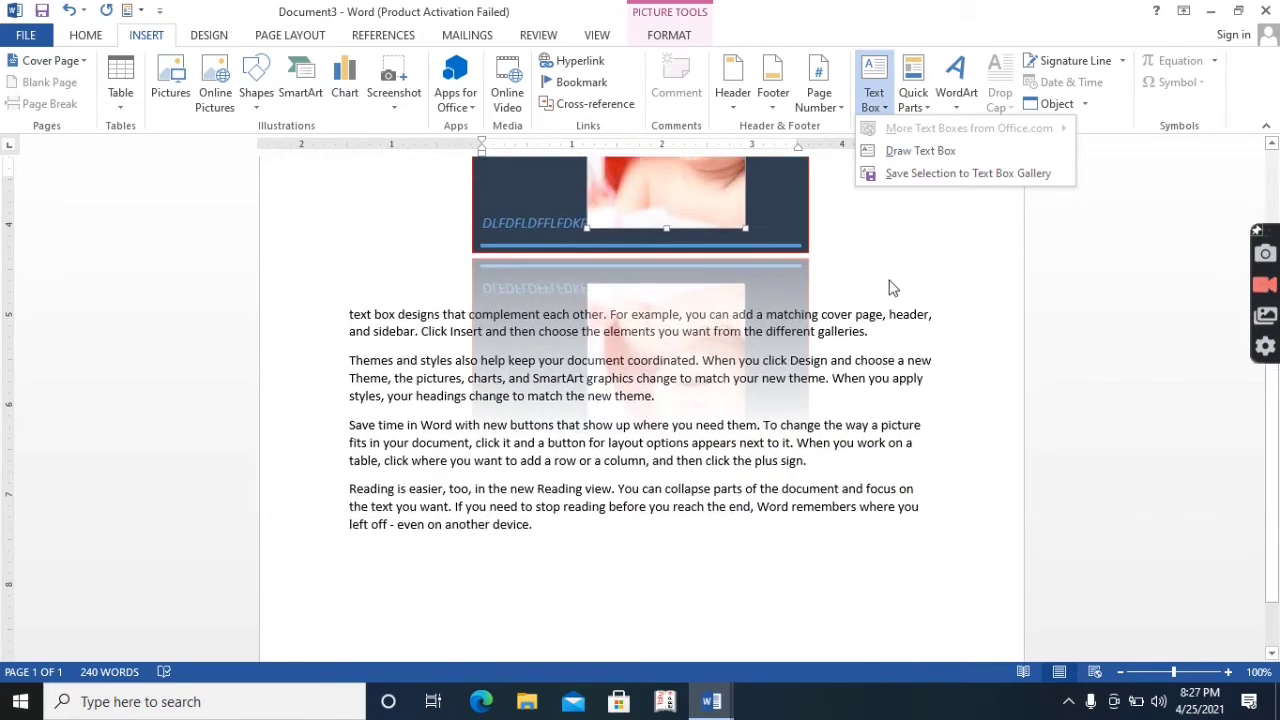
pyautogui.click(605, 437)
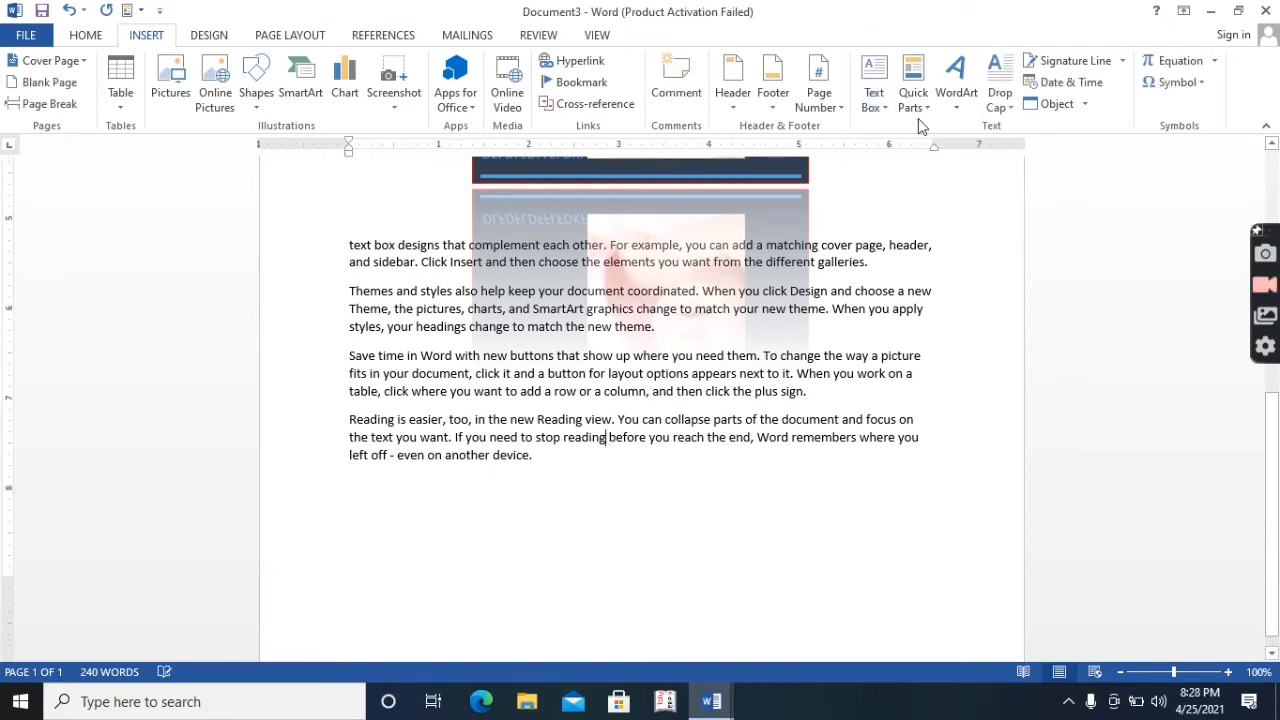
pyautogui.click(884, 113)
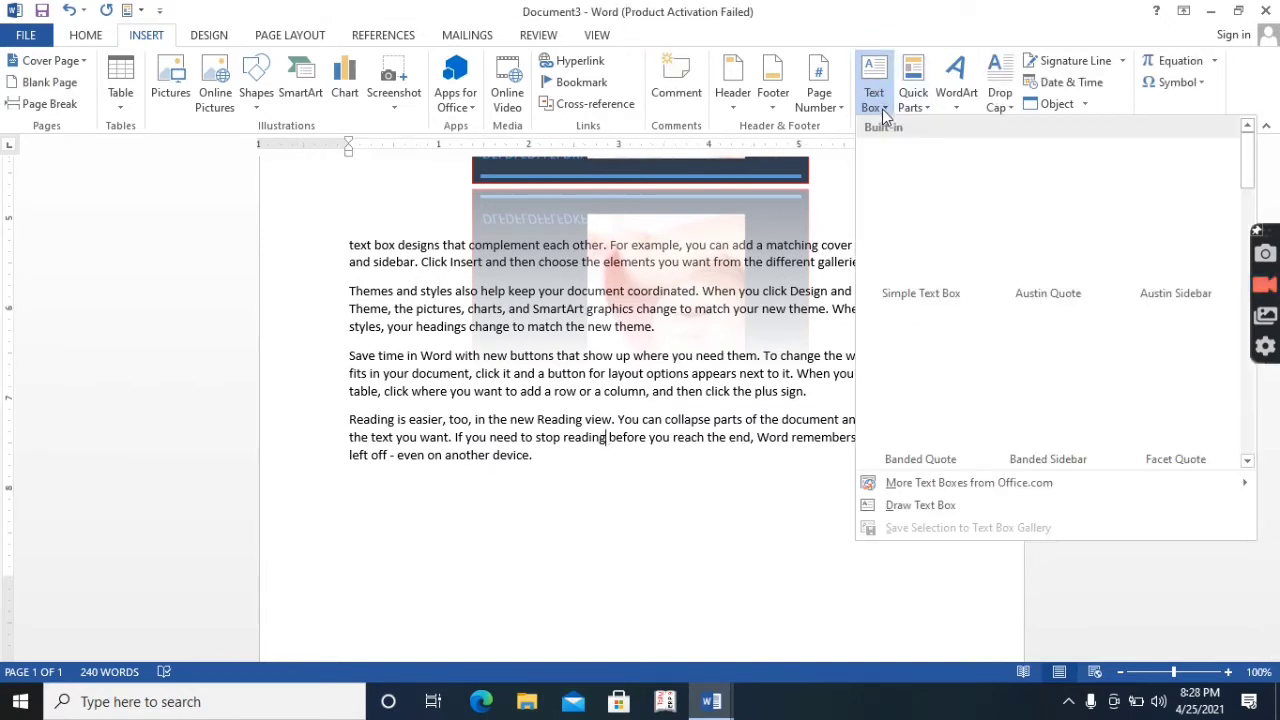
pyautogui.click(922, 505)
pyautogui.moveTo(620, 520); pyautogui.dragTo(790, 396)
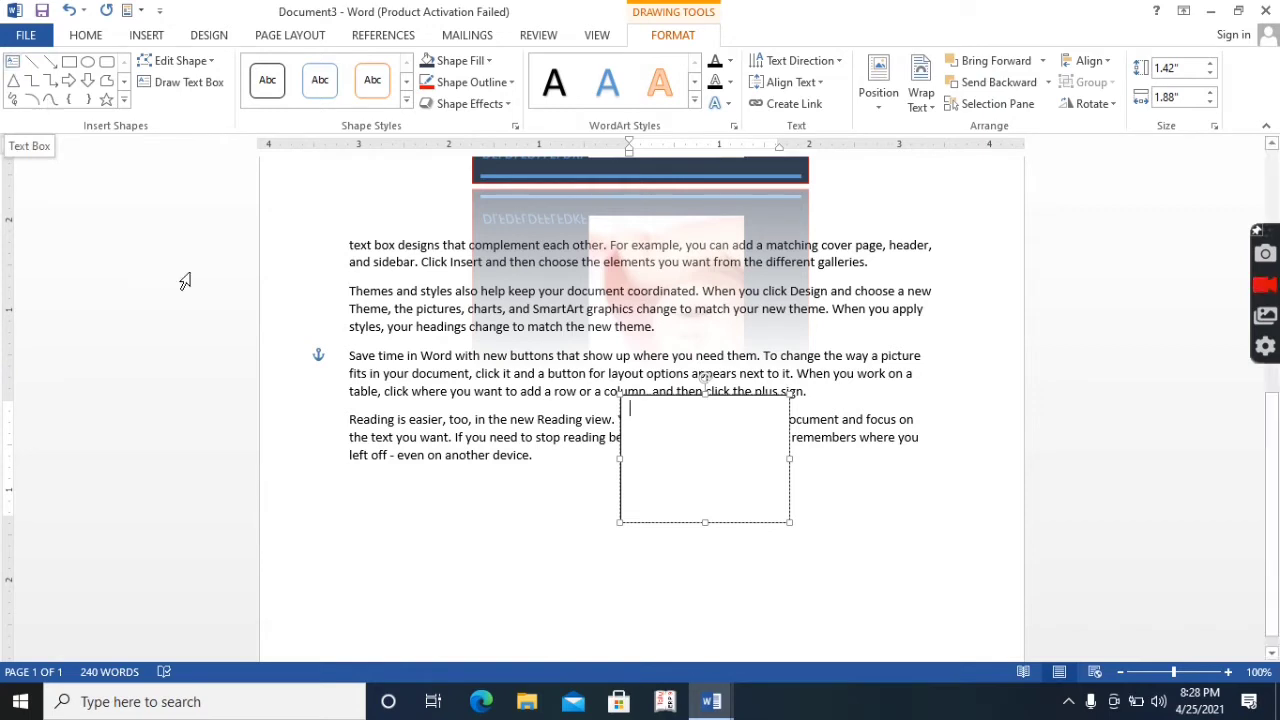
# Step: Move the drawn text box into the blank area below the last paragraph
pyautogui.click(464, 391)
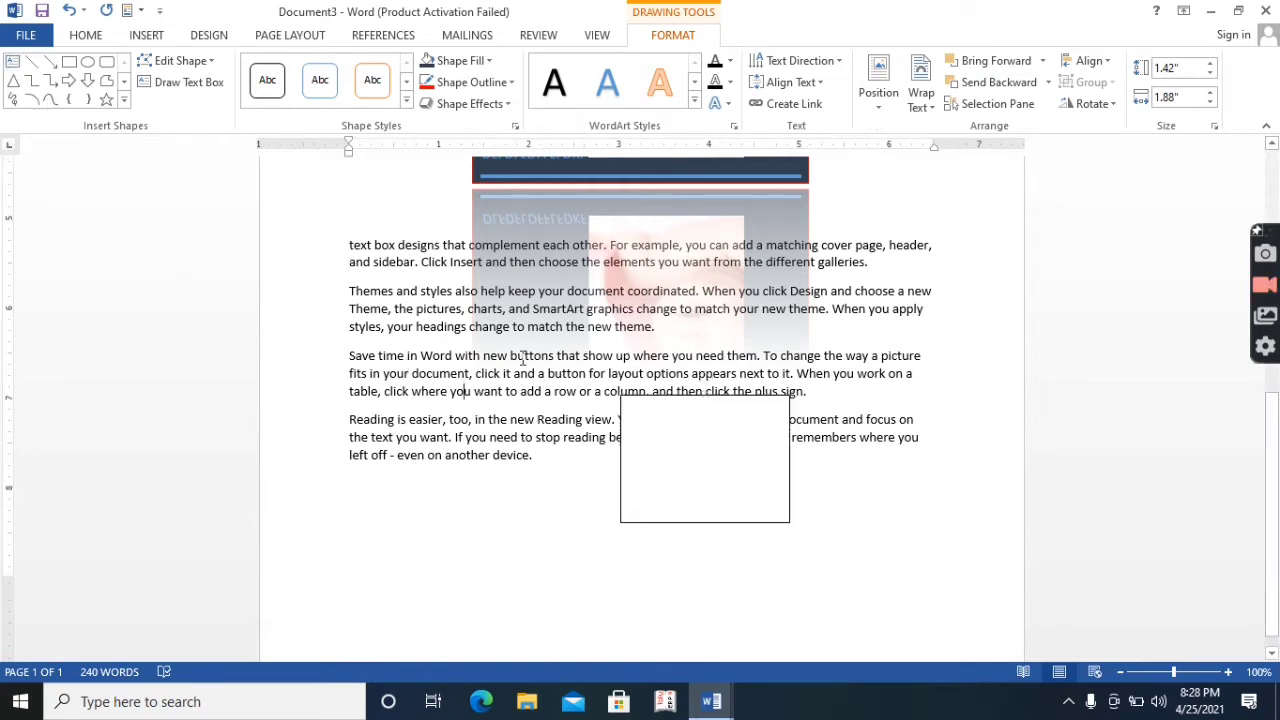
pyautogui.click(683, 423)
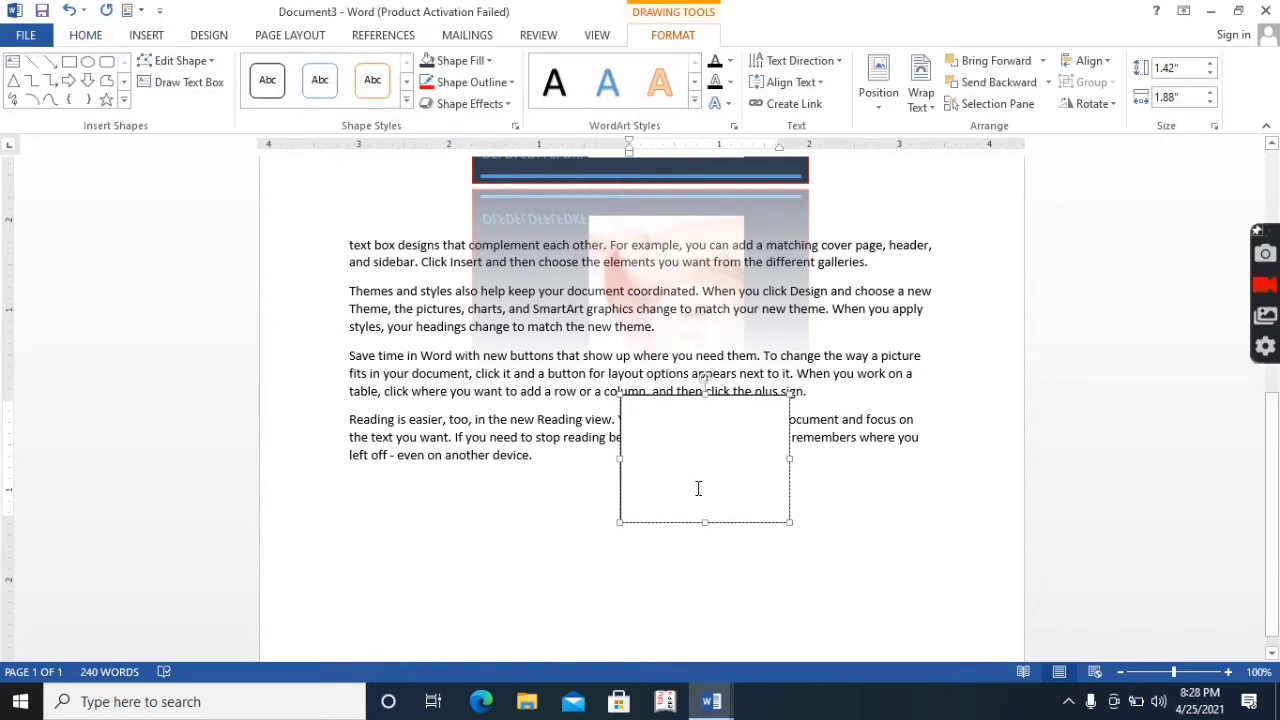
pyautogui.click(704, 396)
pyautogui.moveTo(713, 471); pyautogui.dragTo(742, 567)
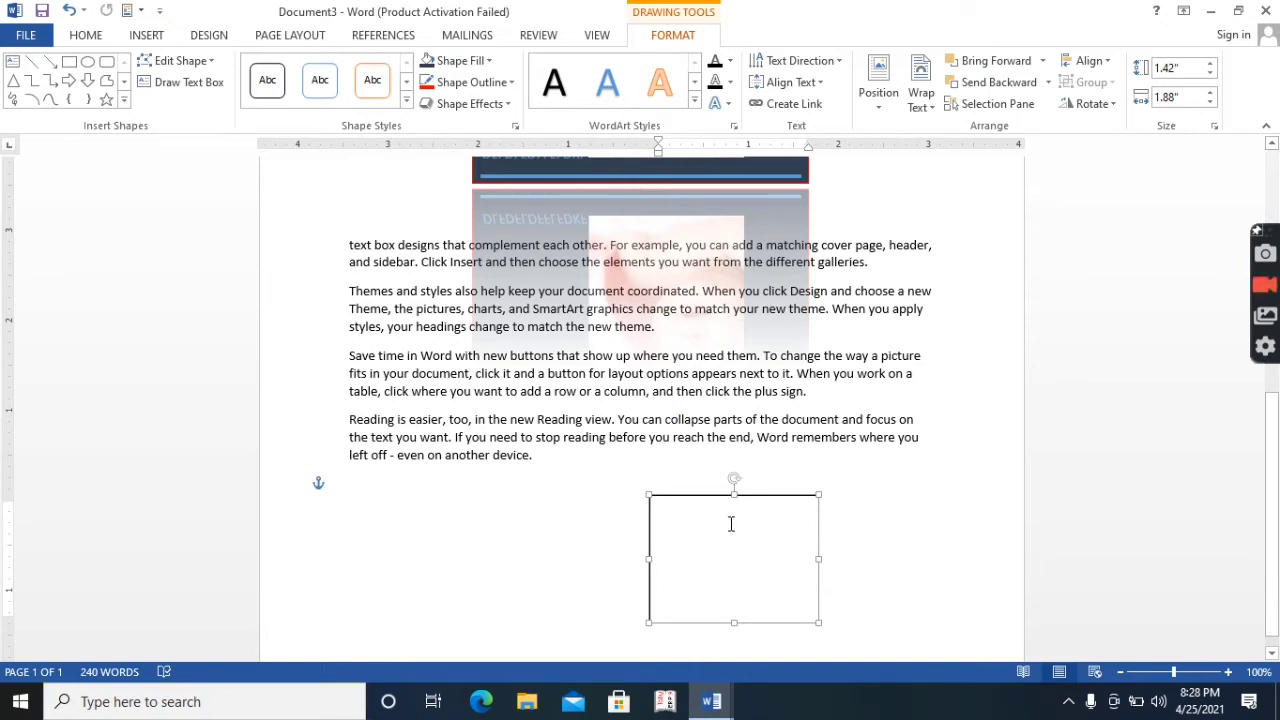
pyautogui.click(148, 38)
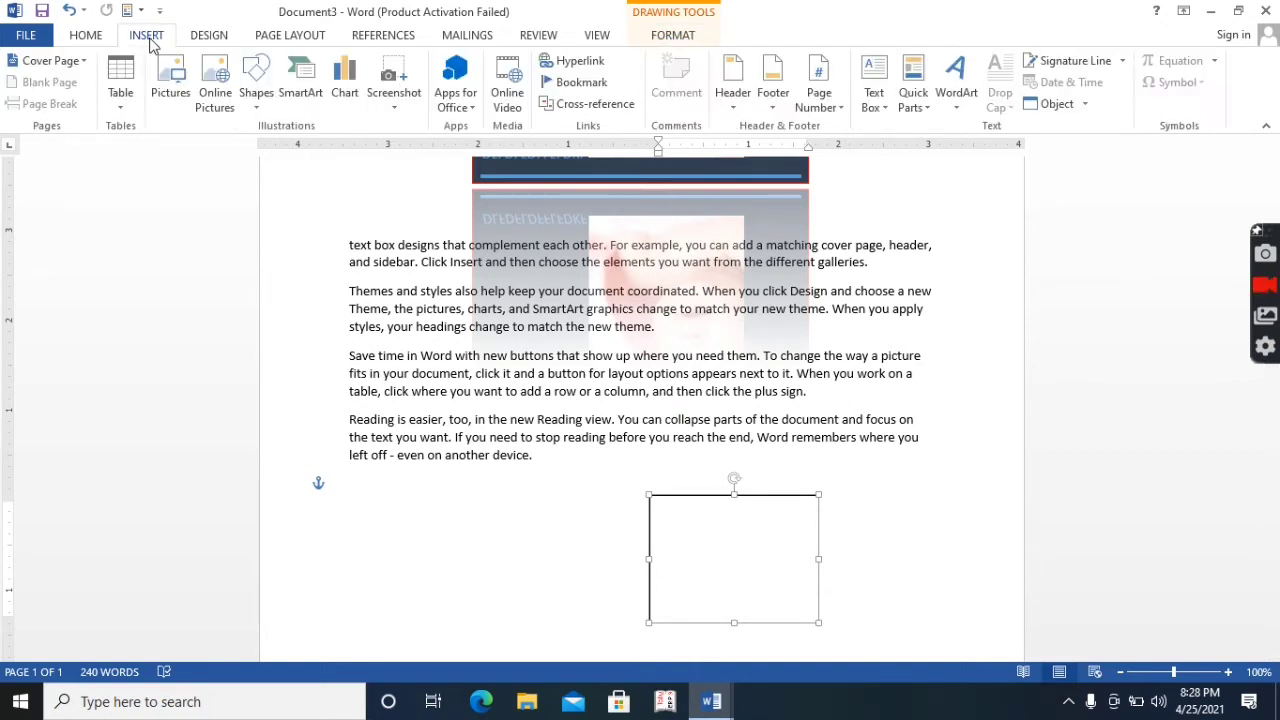
pyautogui.rightClick(913, 113)
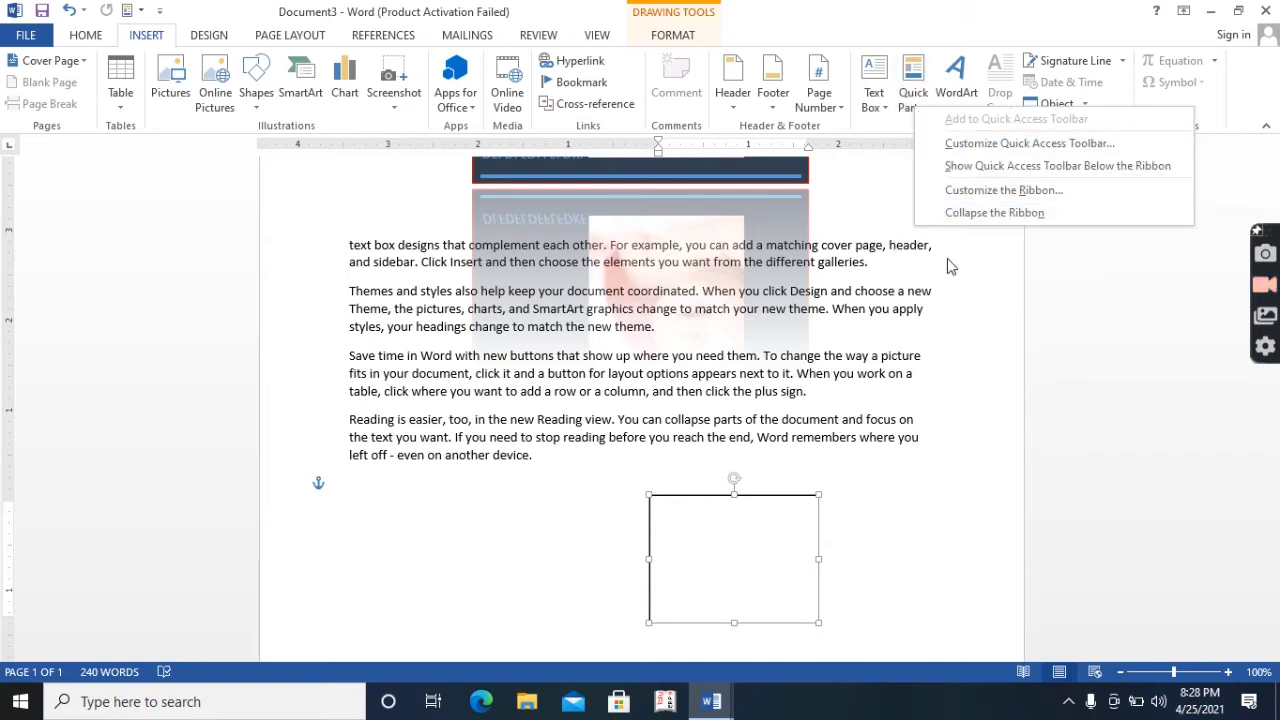
pyautogui.click(884, 318)
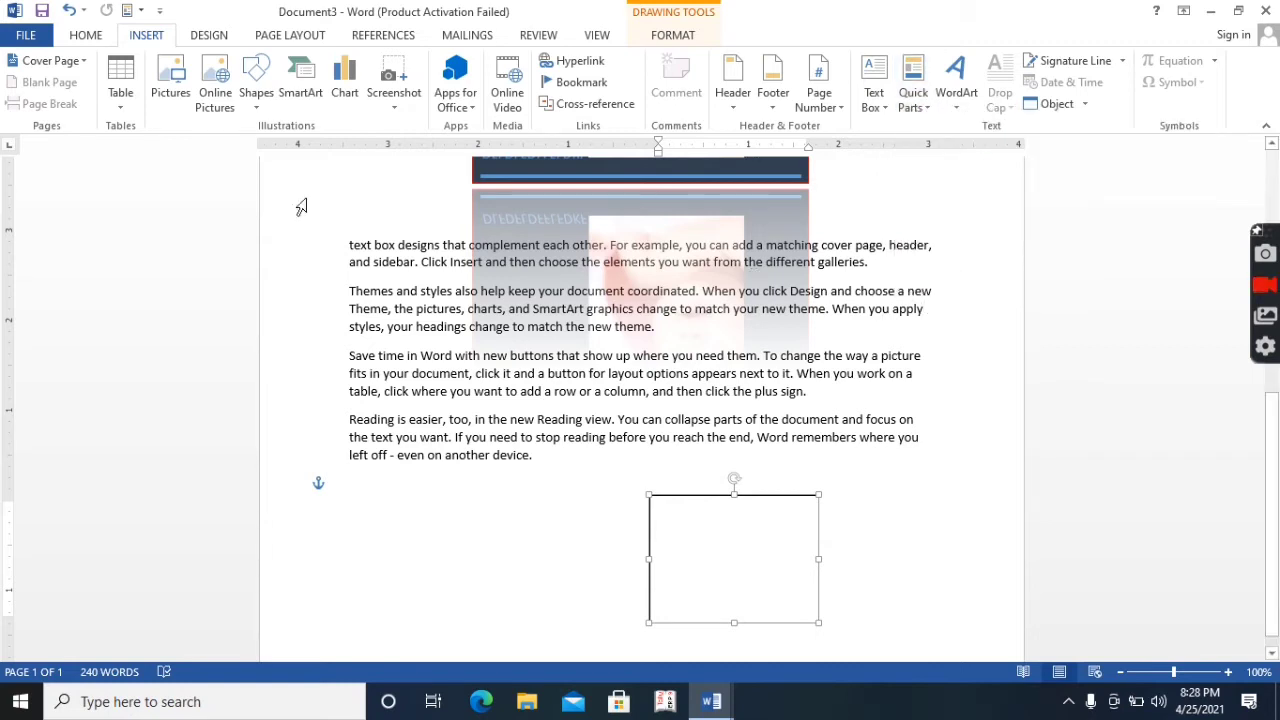
pyautogui.click(160, 11)
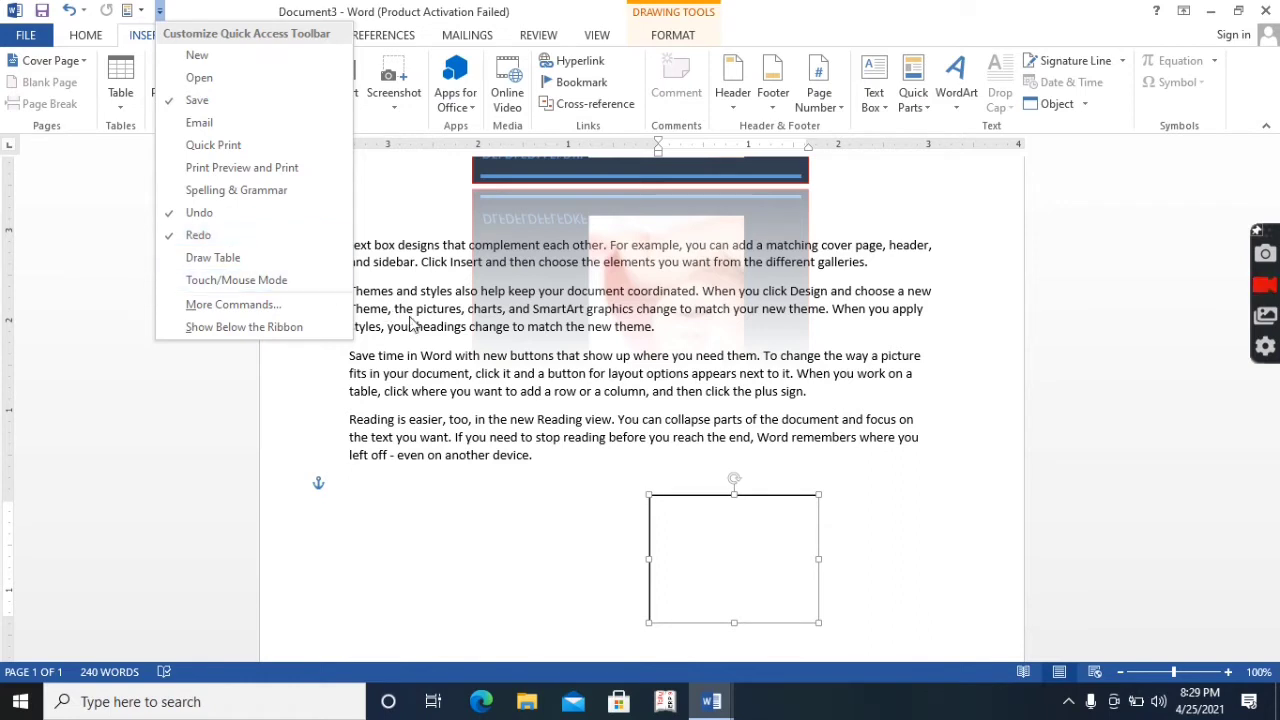
pyautogui.press('Escape')
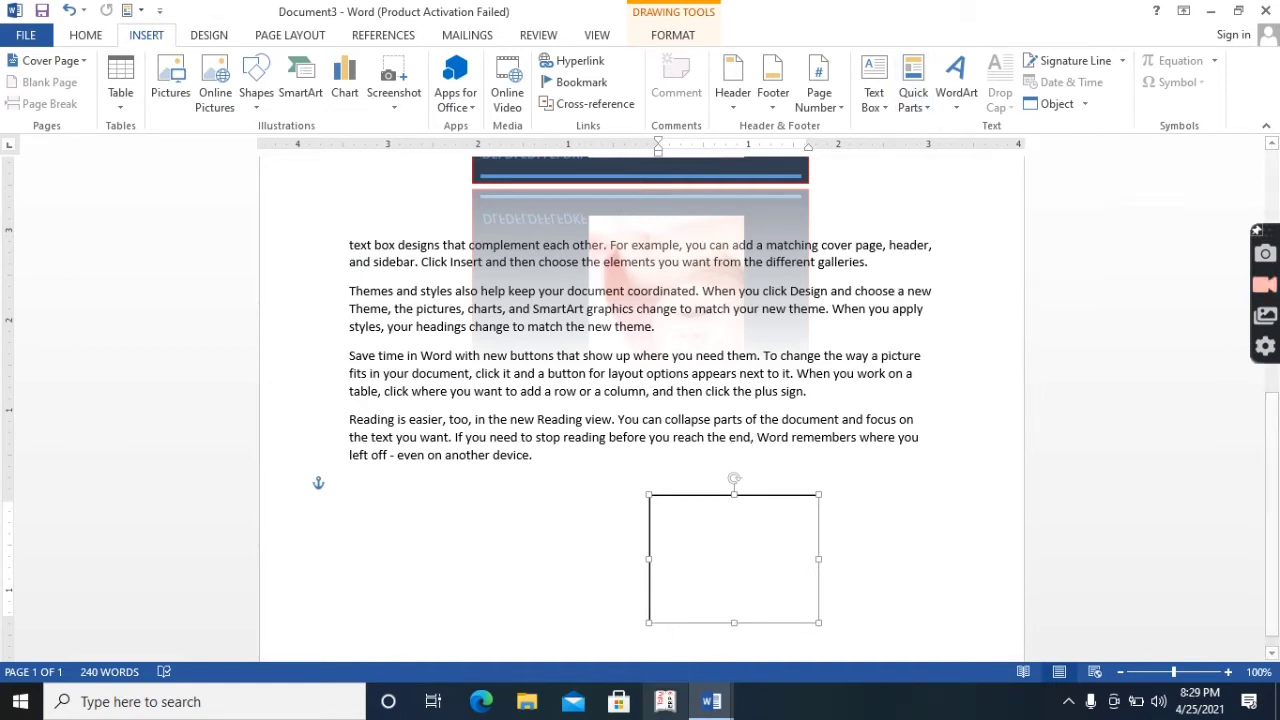
# Step: Switch to the leave letter in Document2 and view the existing AutoText entries
pyautogui.moveTo(728, 704)
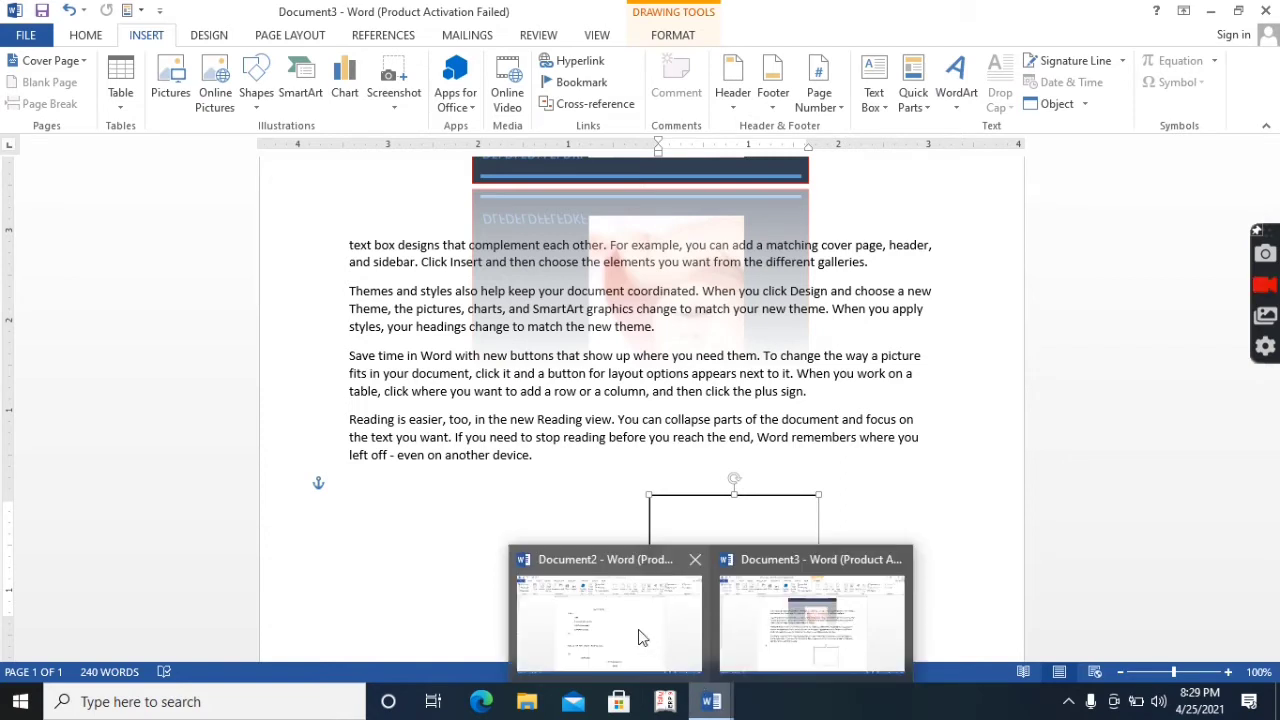
pyautogui.click(641, 637)
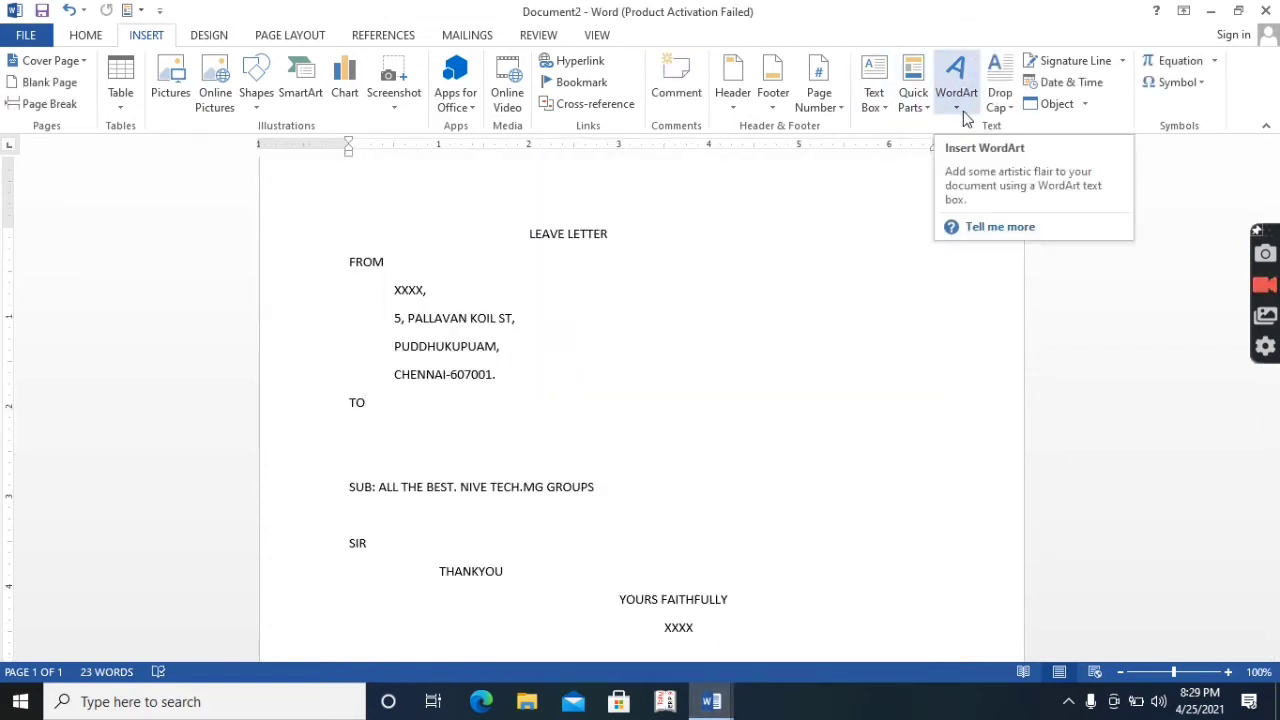
pyautogui.click(930, 108)
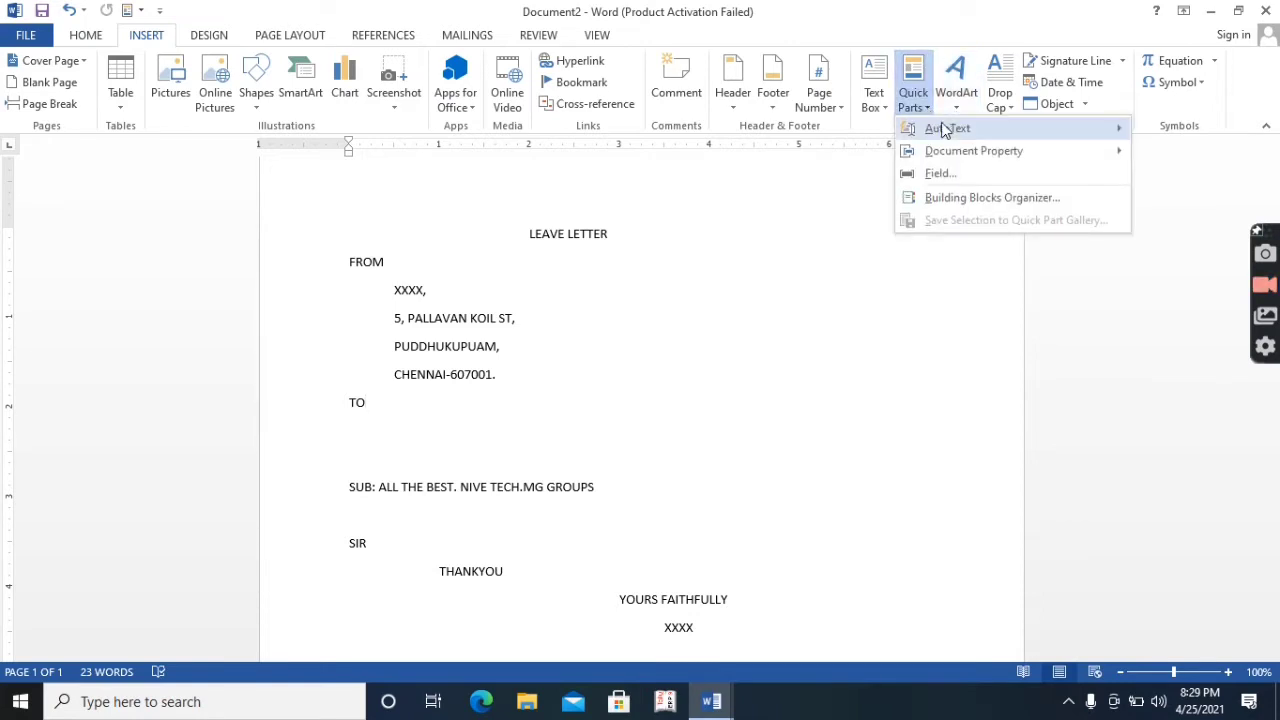
pyautogui.moveTo(949, 128)
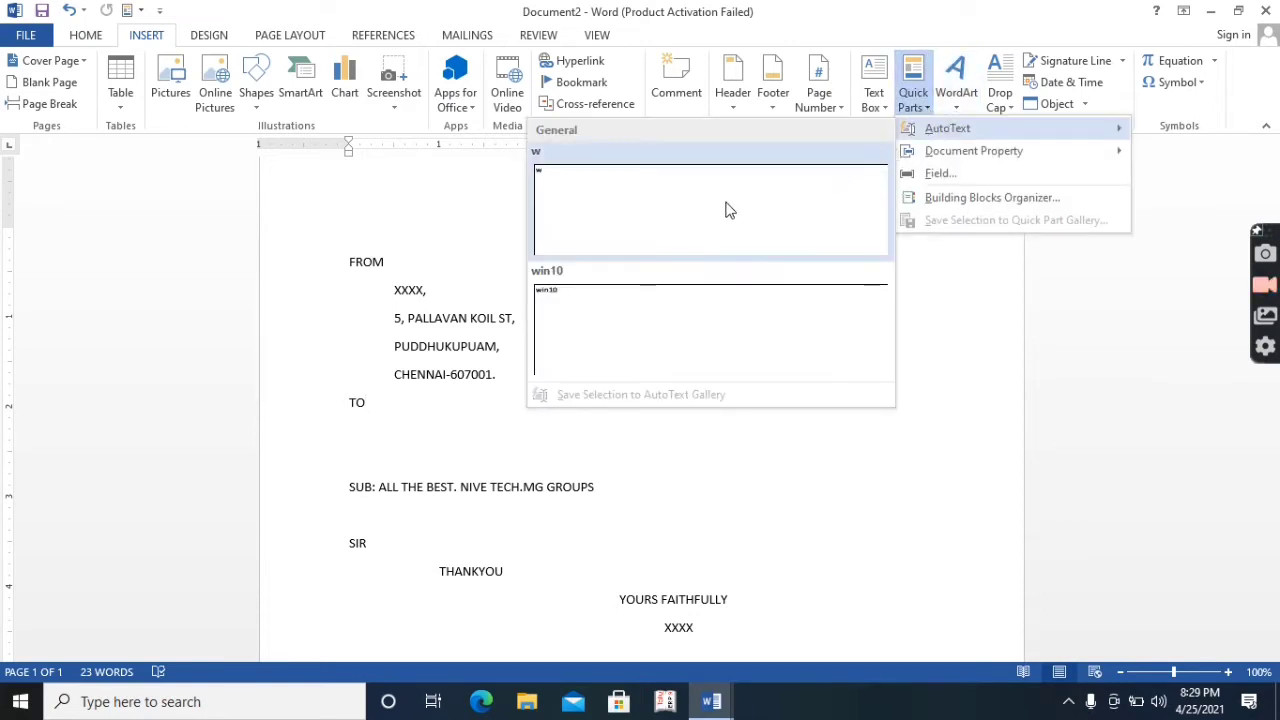
pyautogui.click(609, 354)
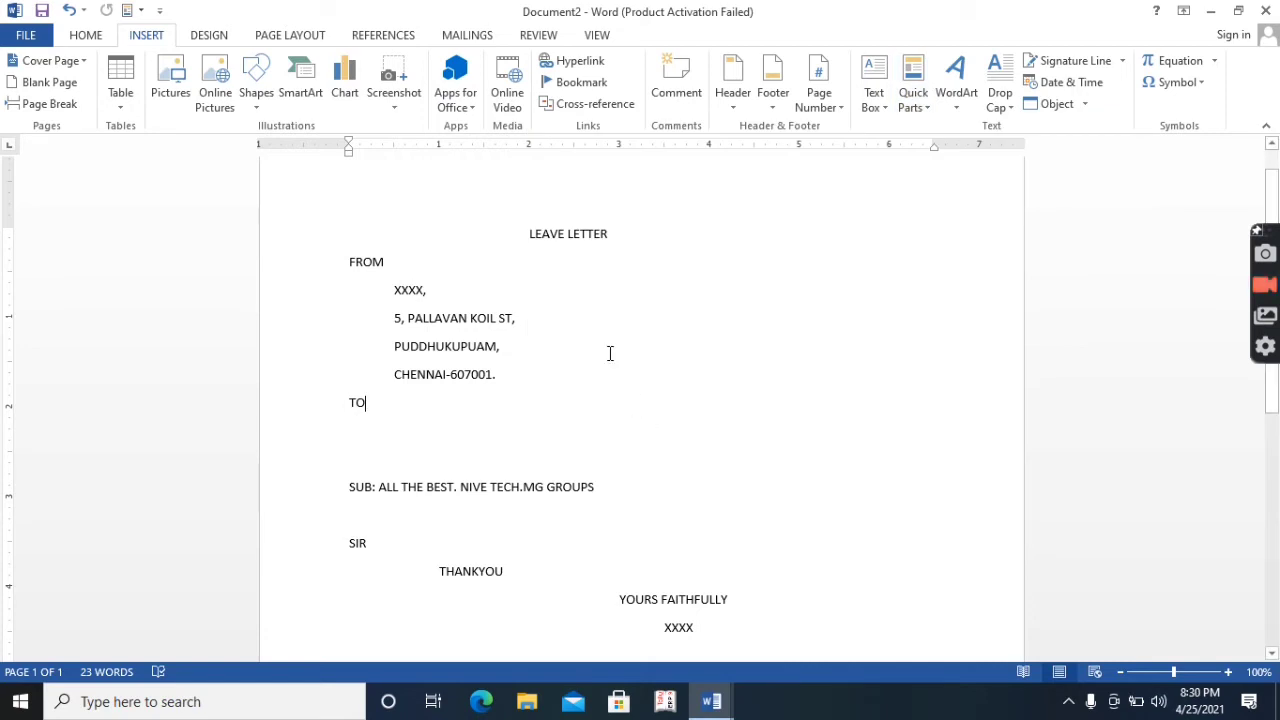
# Step: Select the entire leave letter and start saving it as a building block named *LEAVE LETTER in the AutoText gallery
pyautogui.click(494, 217)
pyautogui.moveTo(497, 218); pyautogui.dragTo(1029, 637)
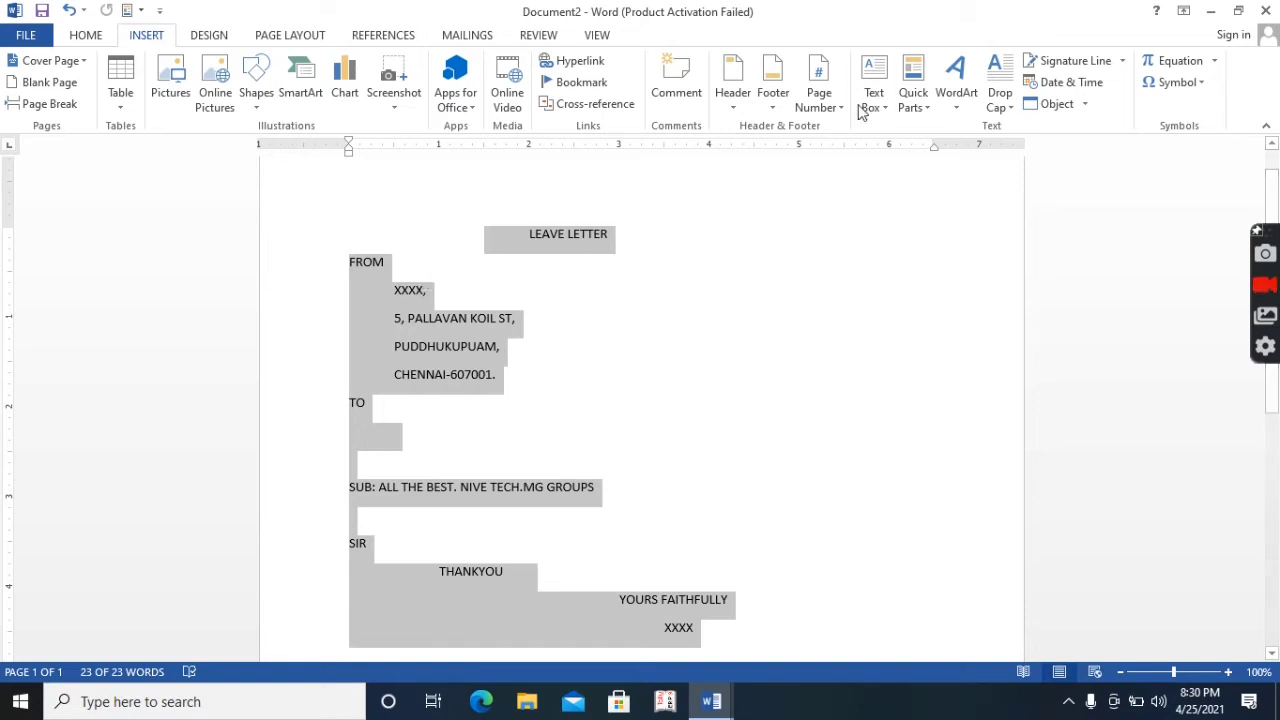
pyautogui.click(922, 112)
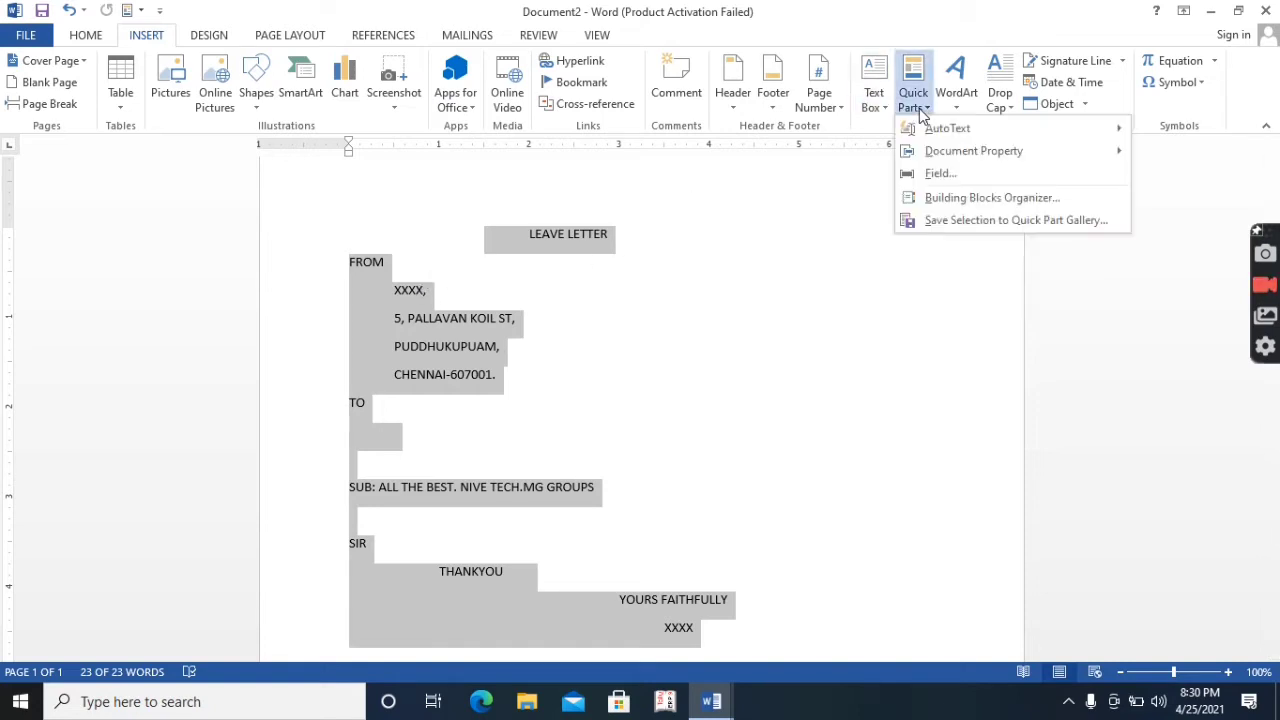
pyautogui.moveTo(926, 129)
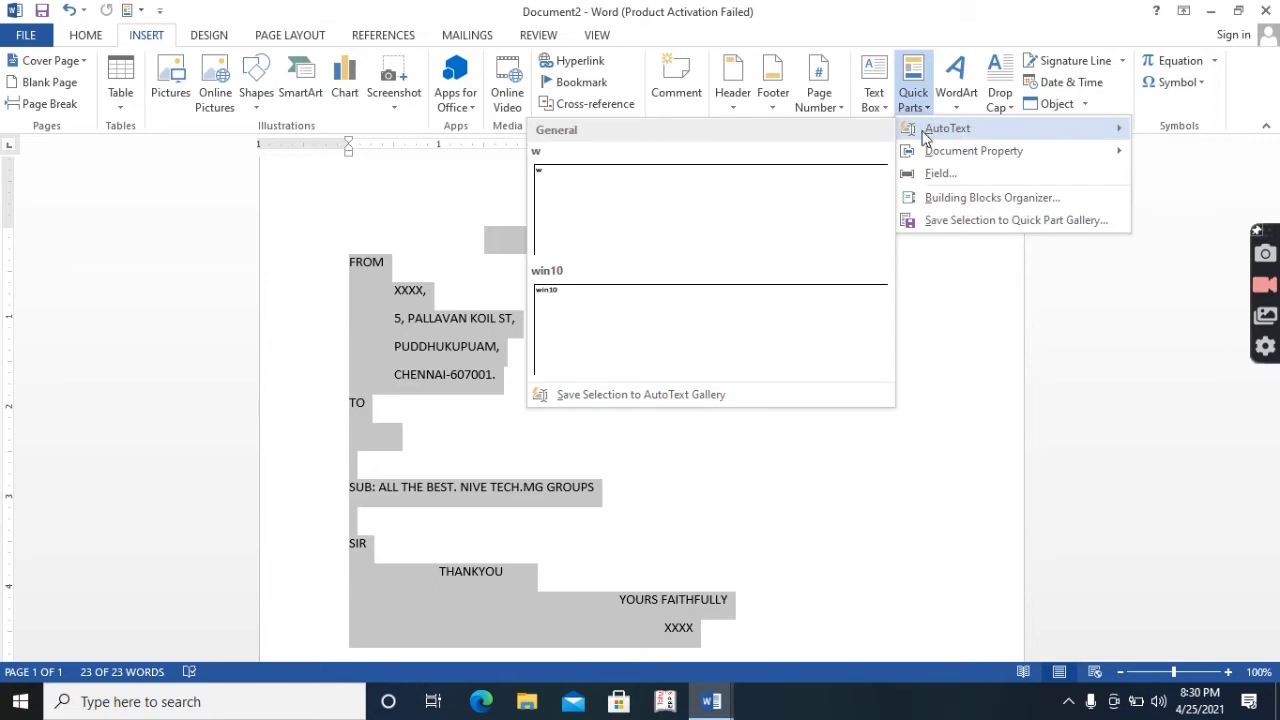
pyautogui.click(700, 395)
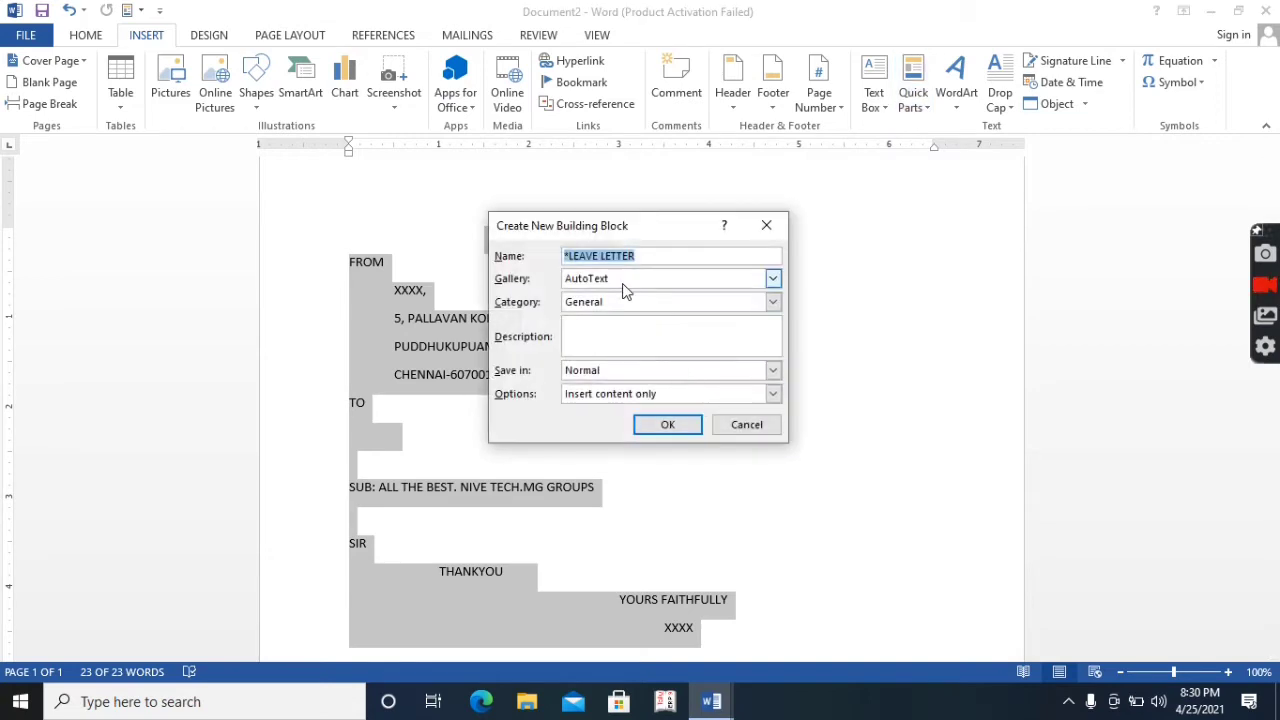
pyautogui.click(774, 282)
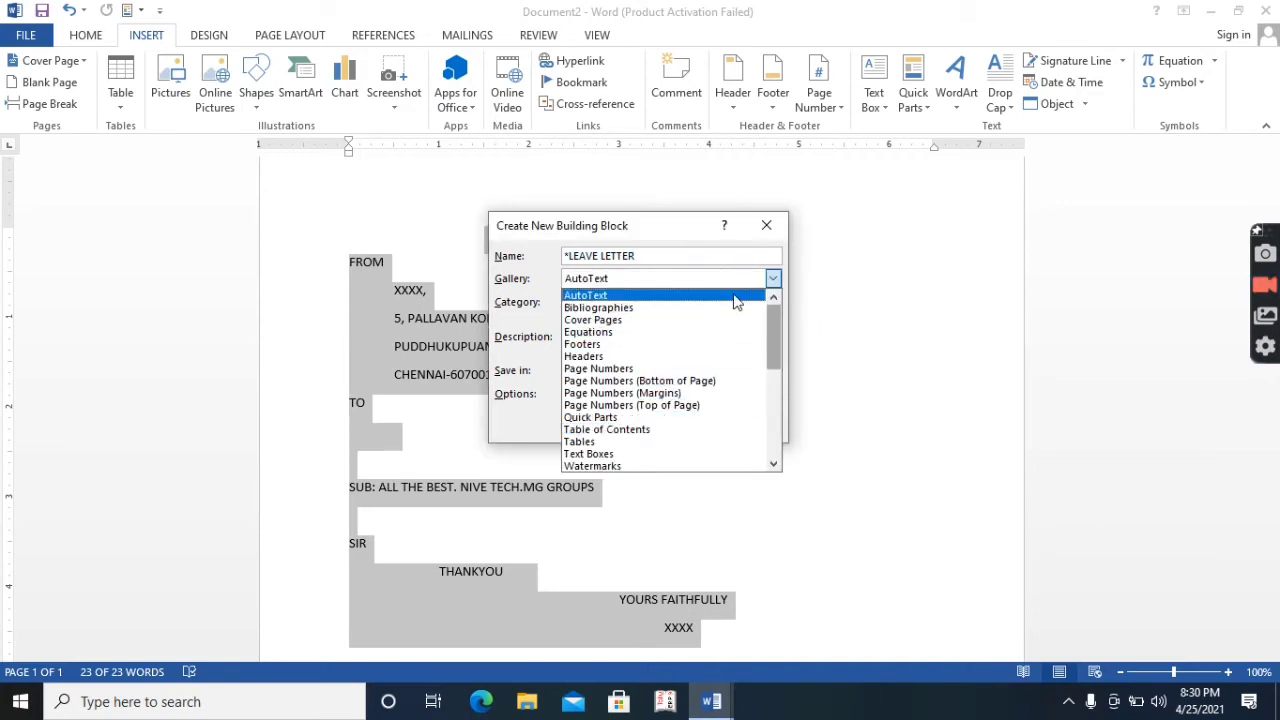
pyautogui.click(640, 294)
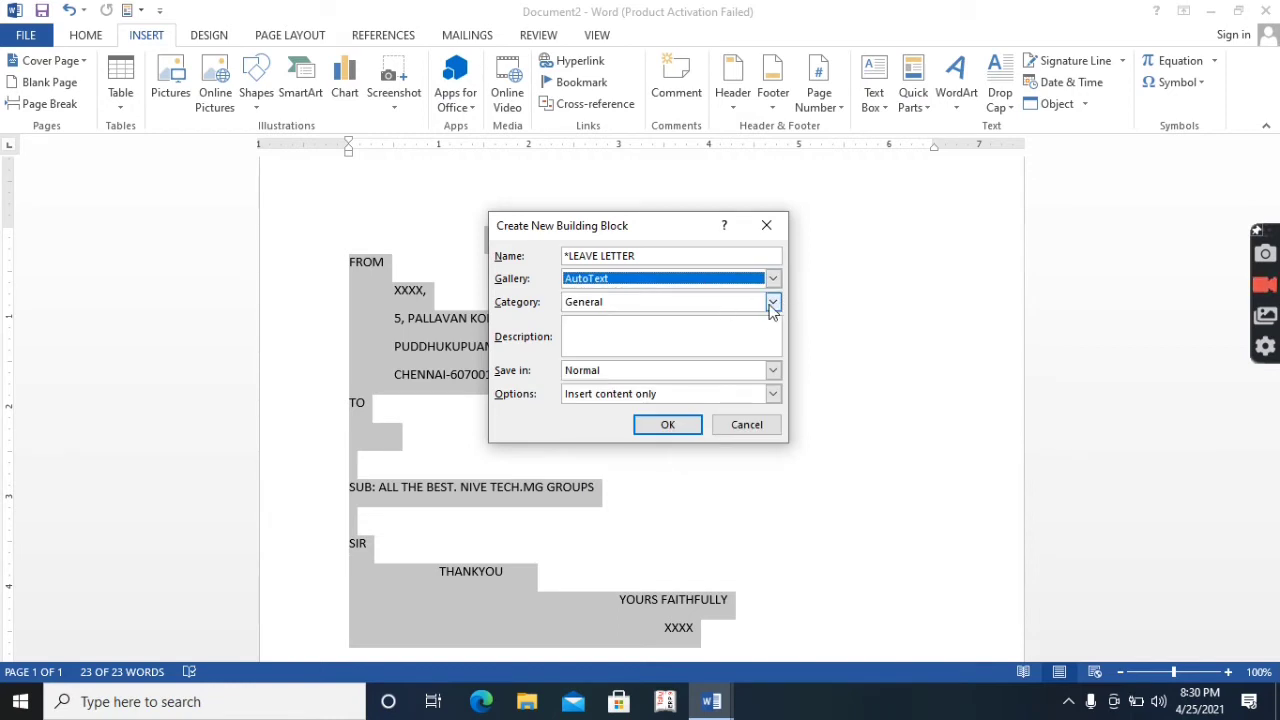
# Step: Create a new category named MAIL for the building block and save the entry
pyautogui.click(773, 303)
pyautogui.click(689, 332)
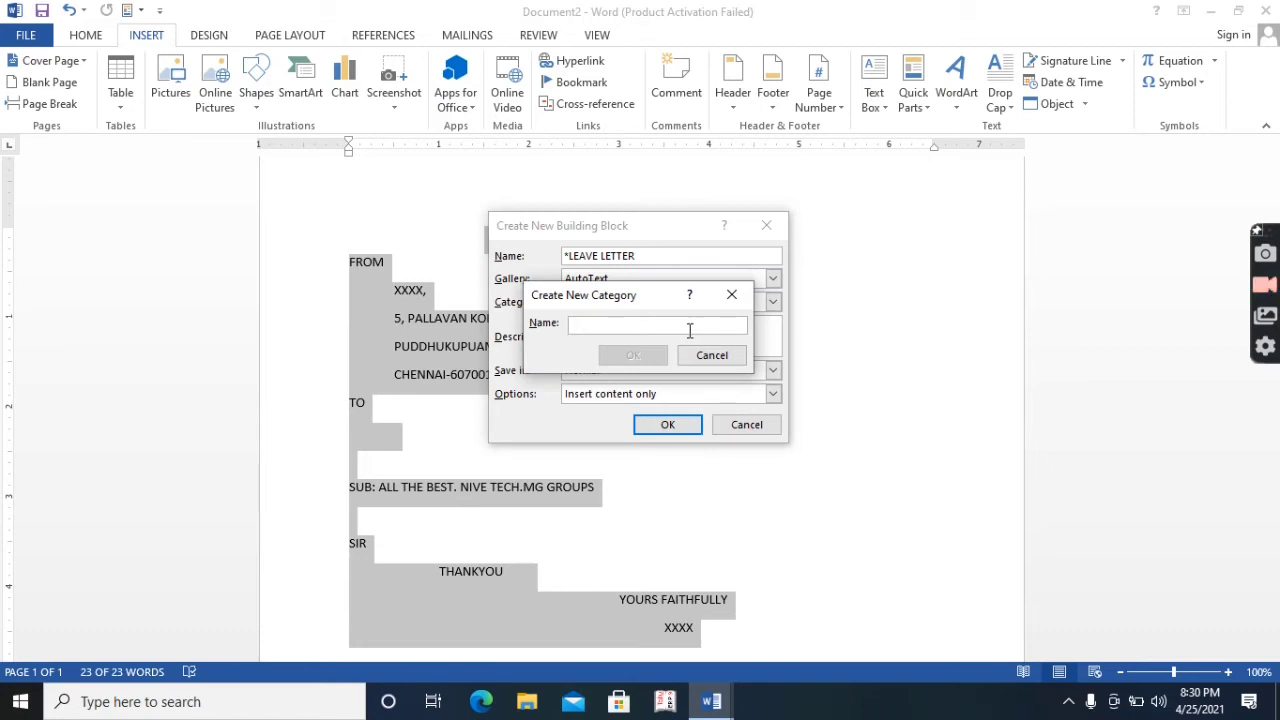
pyautogui.write('MAIL')
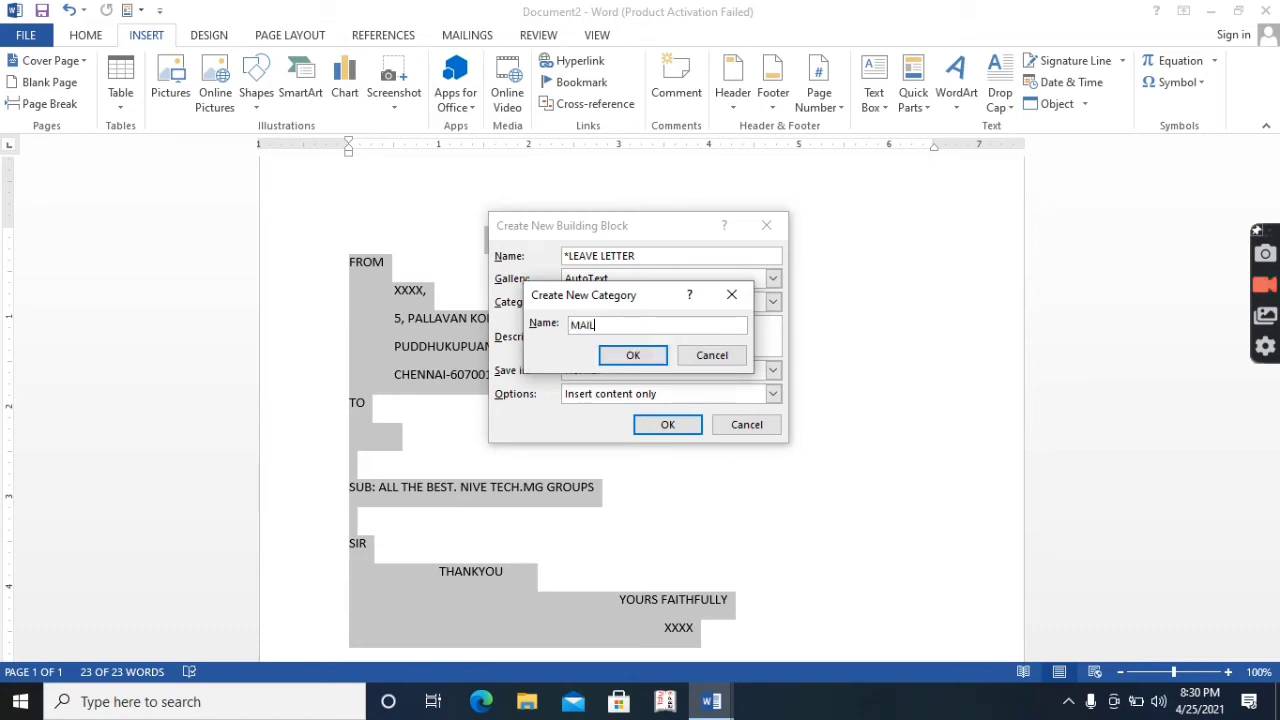
pyautogui.click(636, 355)
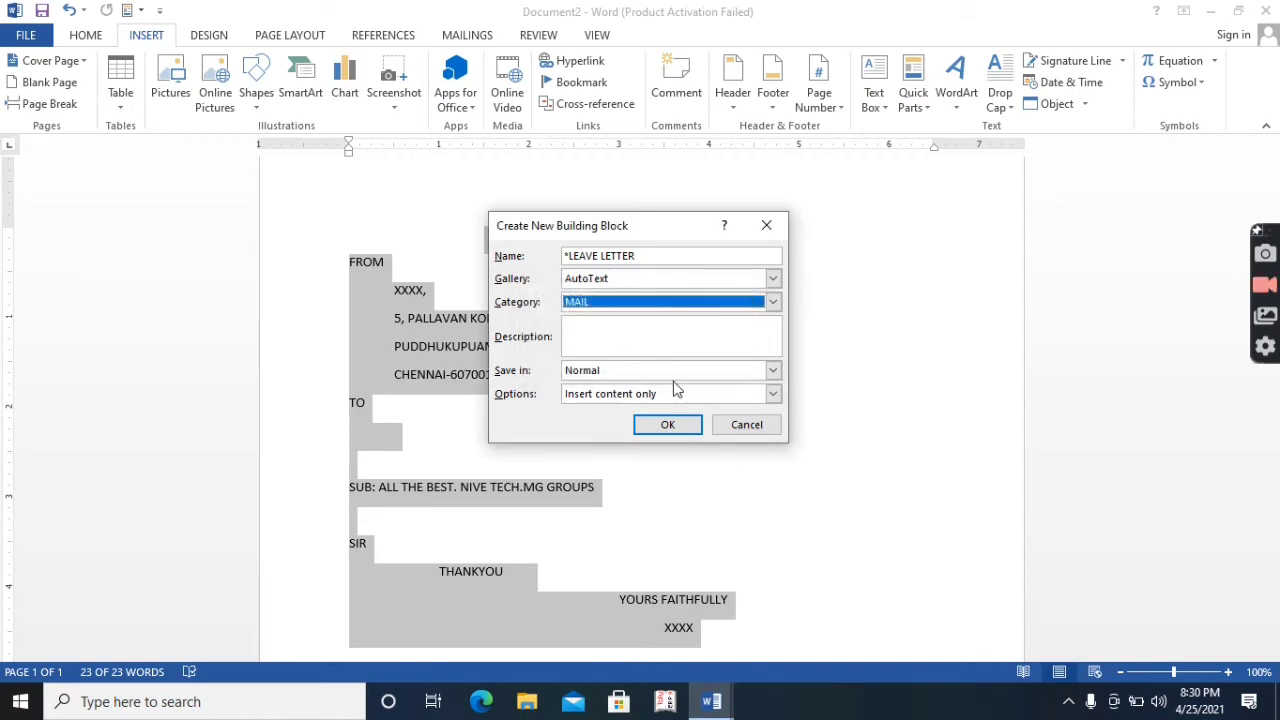
pyautogui.click(669, 425)
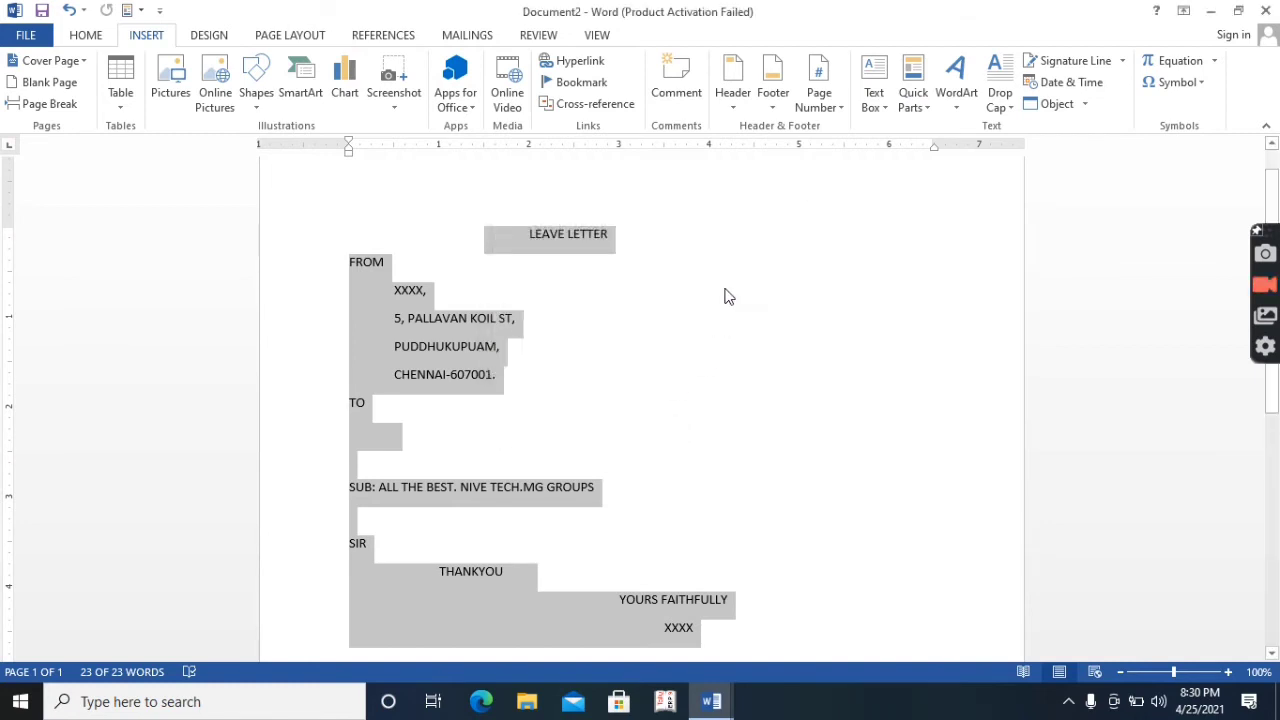
# Step: Check the AutoText gallery for the saved leave letter entry
pyautogui.click(724, 291)
pyautogui.click(918, 108)
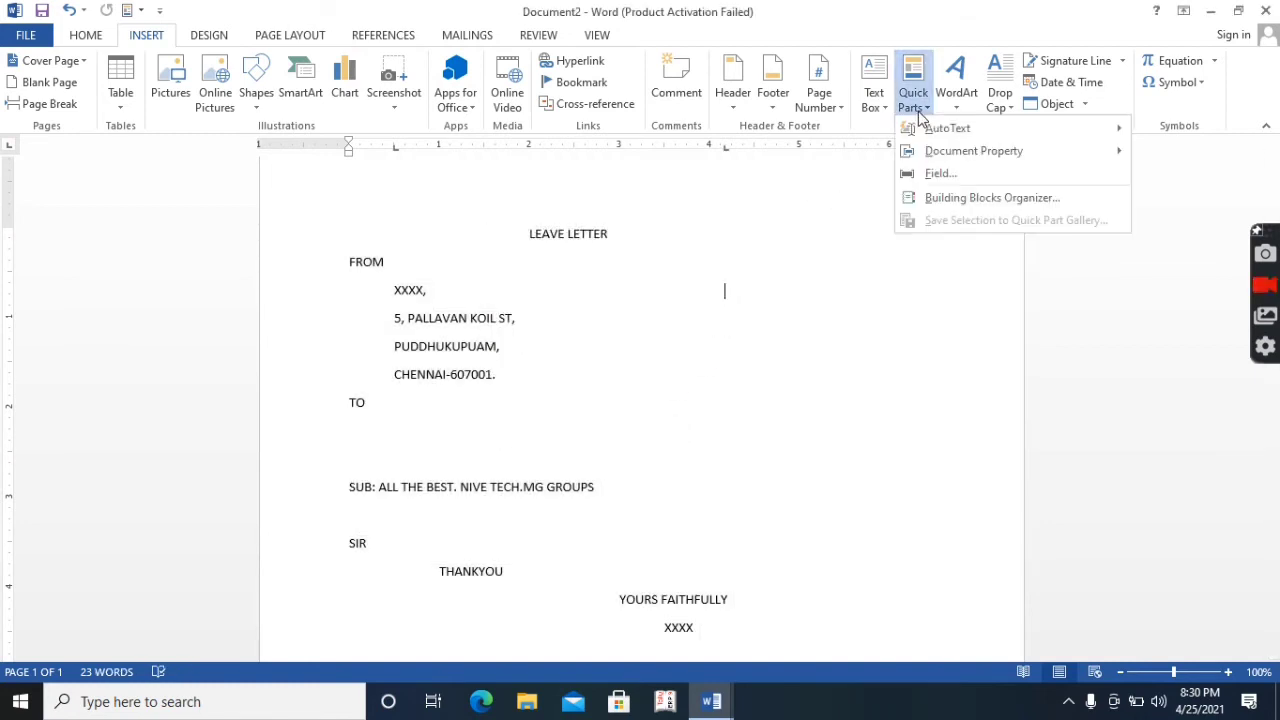
pyautogui.moveTo(940, 135)
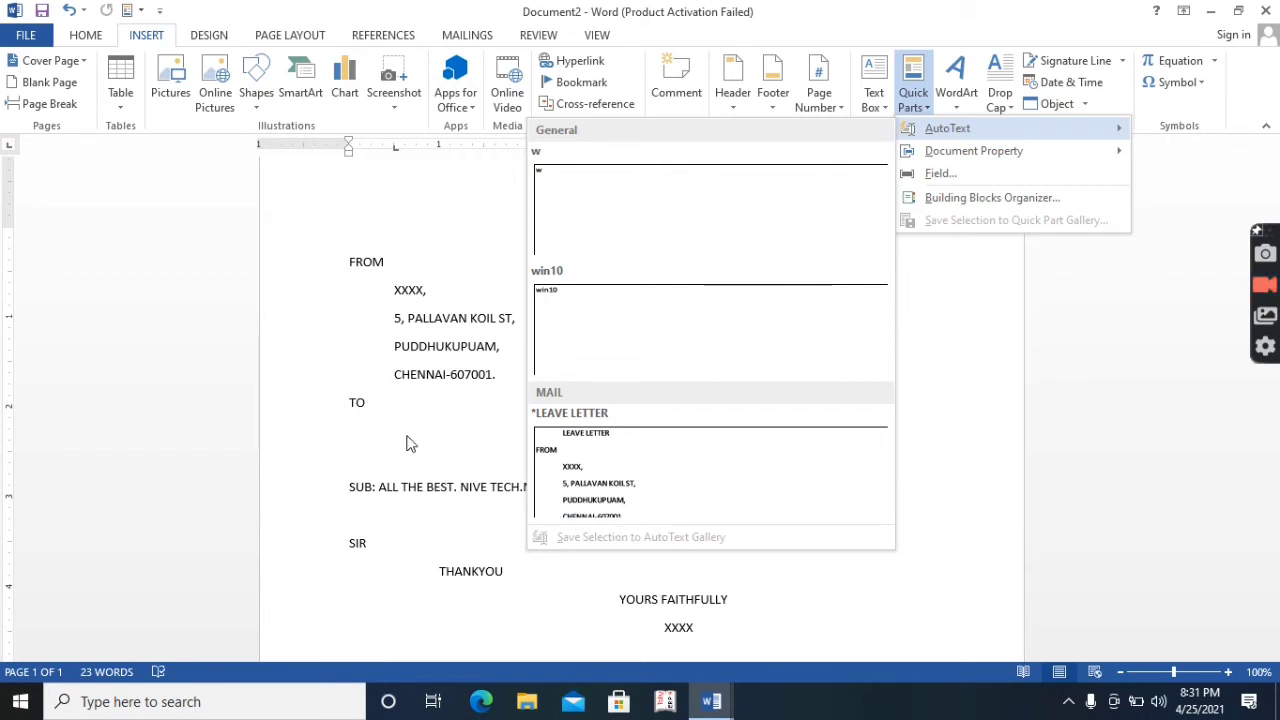
pyautogui.click(306, 342)
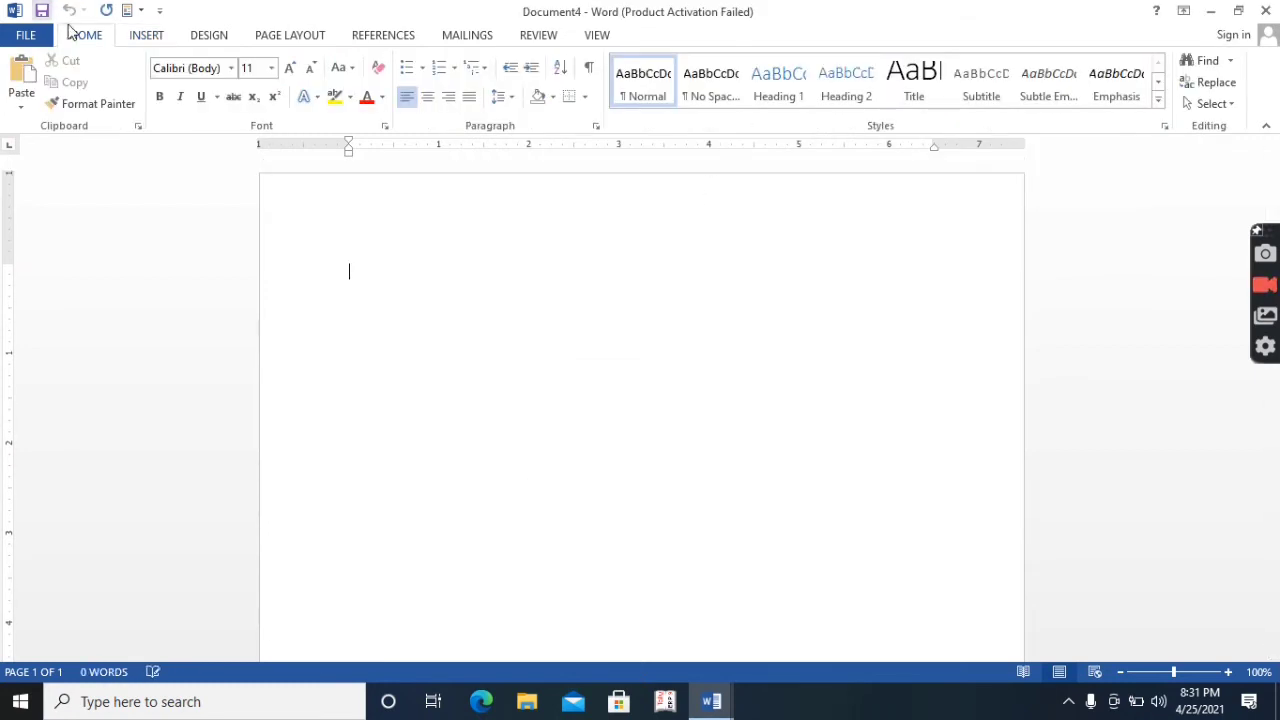
# Step: Insert the *LEAVE LETTER AutoText entry from the MAIL category into the blank Document4
pyautogui.click(145, 37)
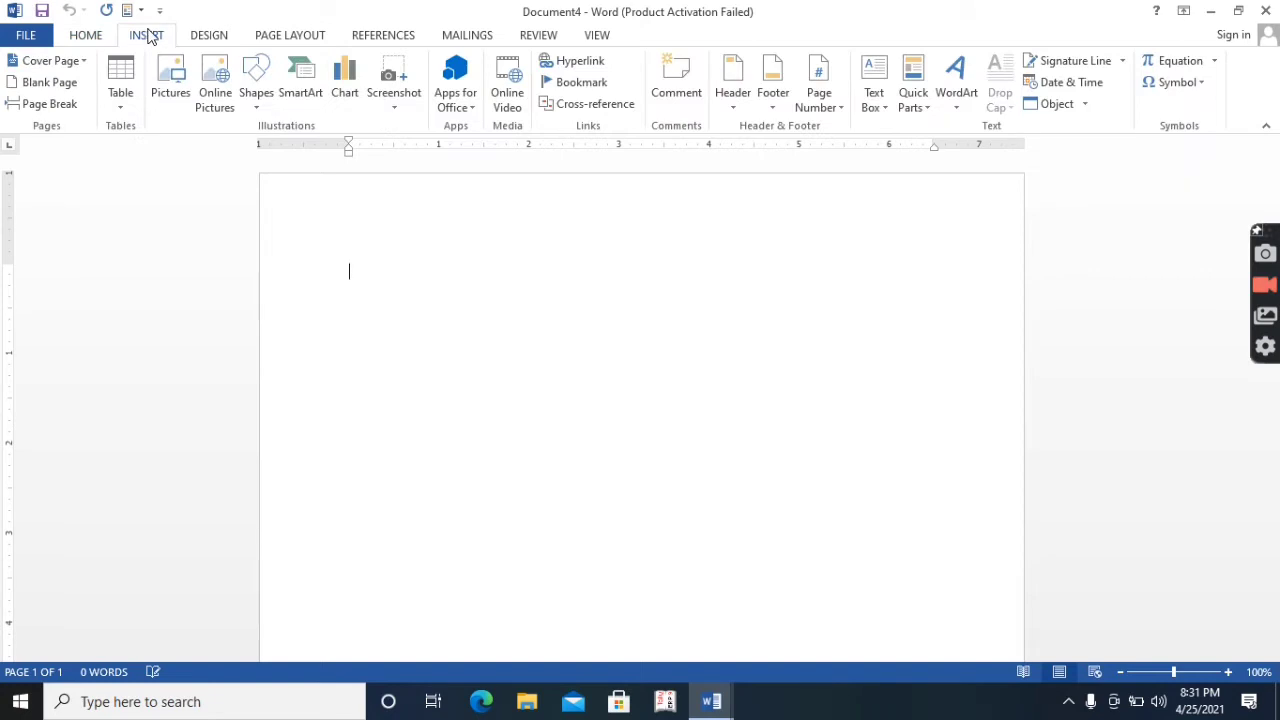
pyautogui.click(921, 114)
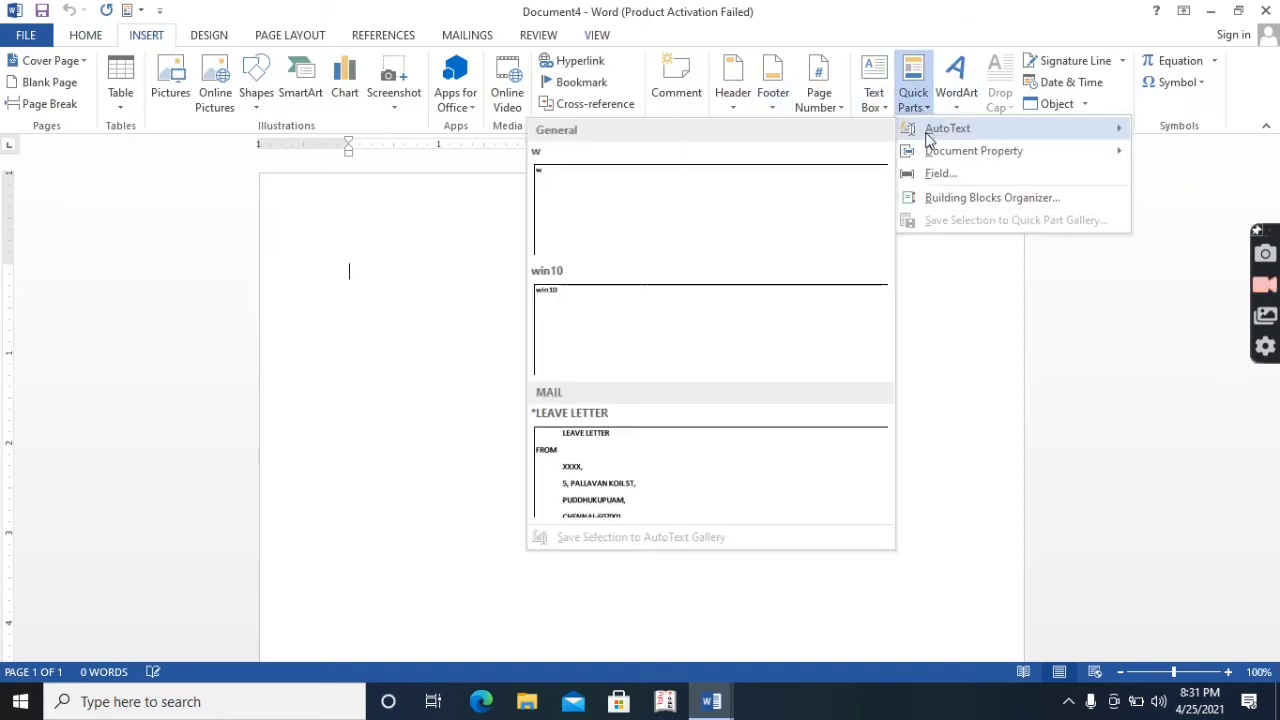
pyautogui.click(690, 469)
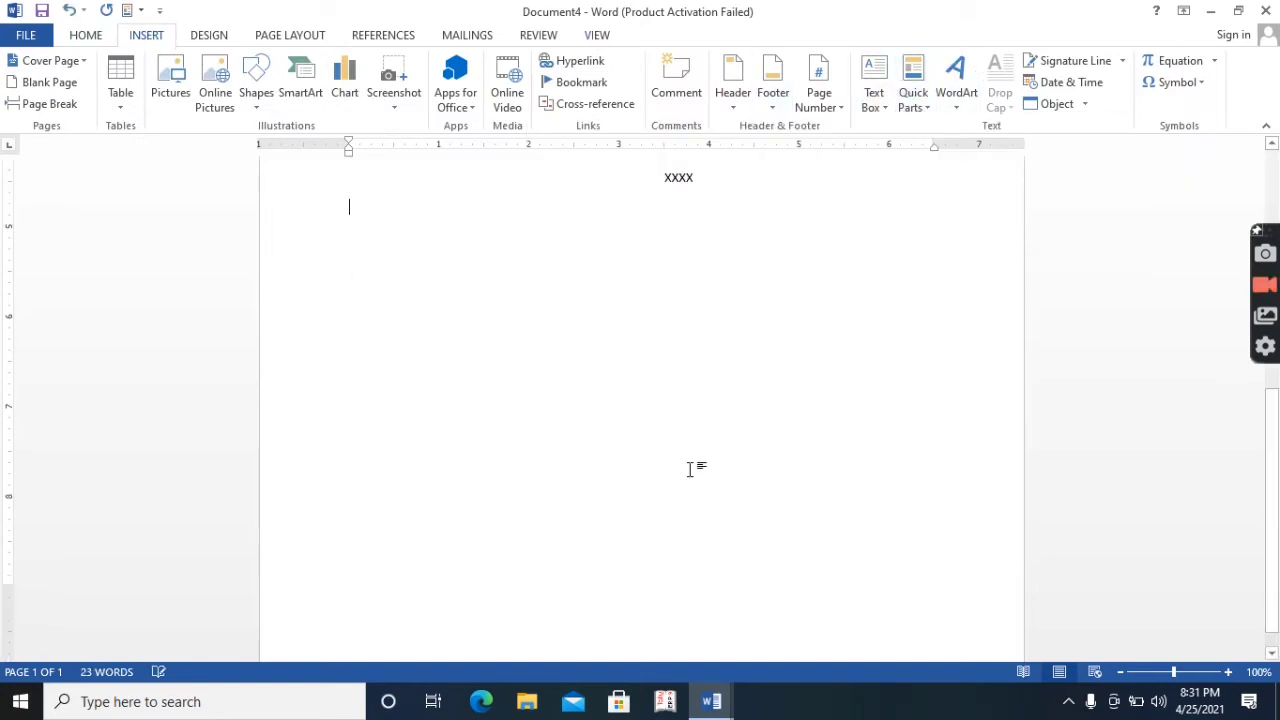
pyautogui.scroll(8, 705, 452)
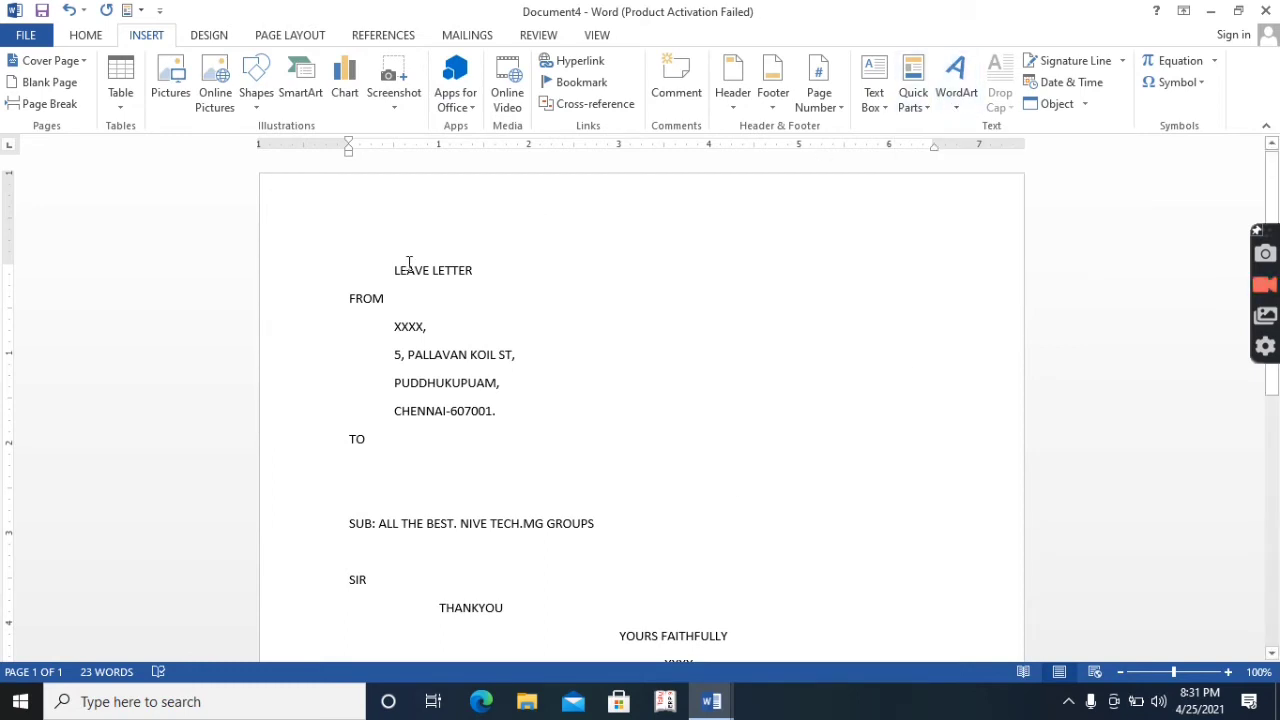
# Step: Convert the LEAVE LETTER title into WordArt using the gold outlined style in the middle row
pyautogui.moveTo(394, 268); pyautogui.dragTo(485, 268)
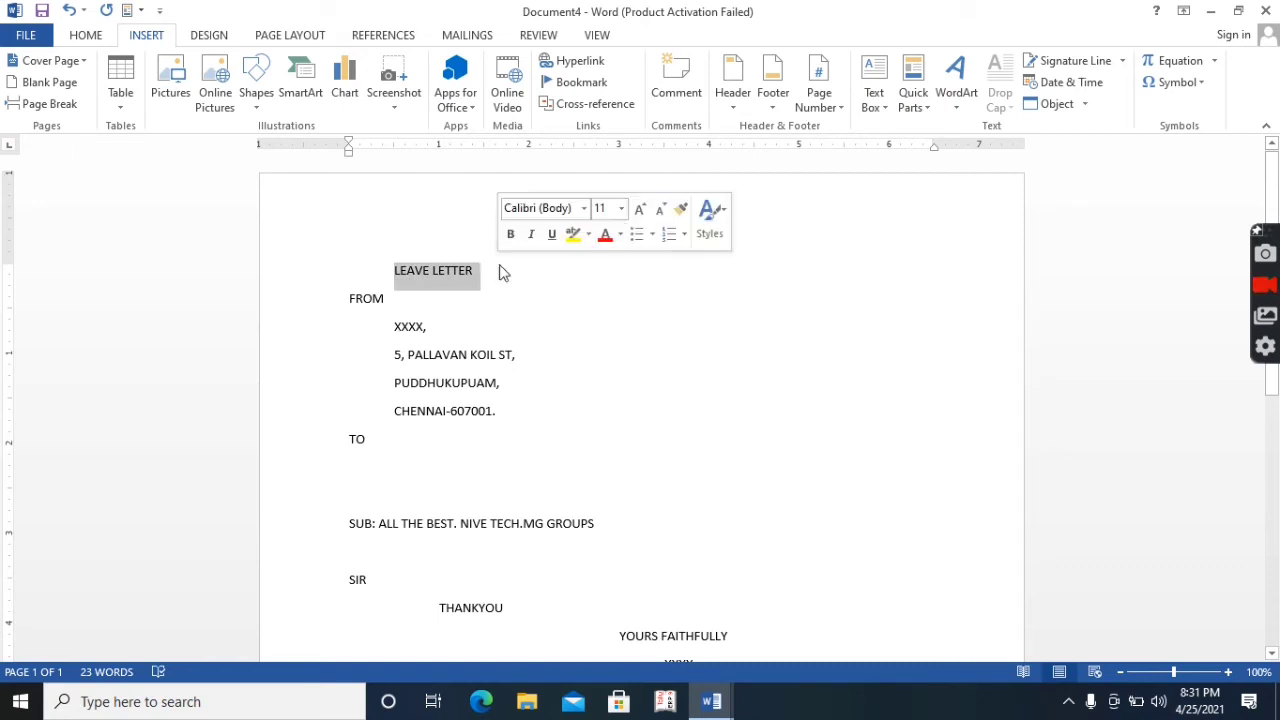
pyautogui.click(956, 92)
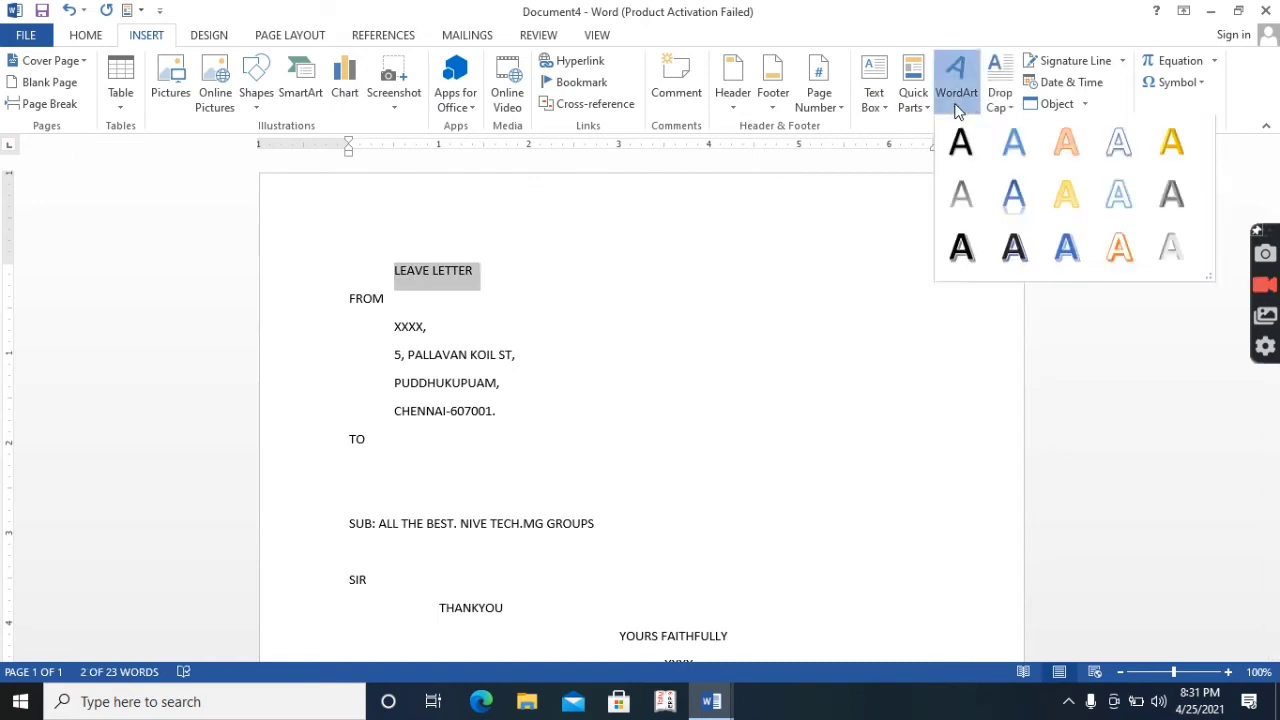
pyautogui.click(1055, 204)
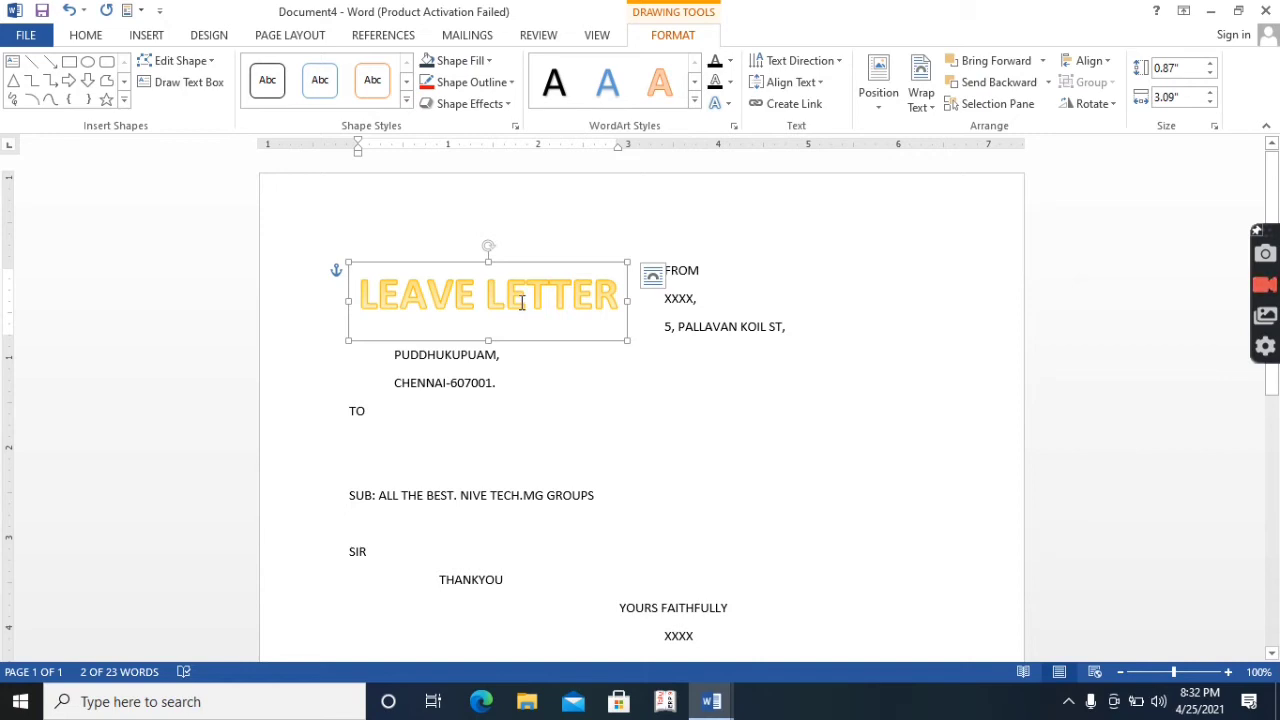
# Step: Insert a second LEAVE LETTER WordArt from the title in the dark style with a blue shadow
pyautogui.click(142, 38)
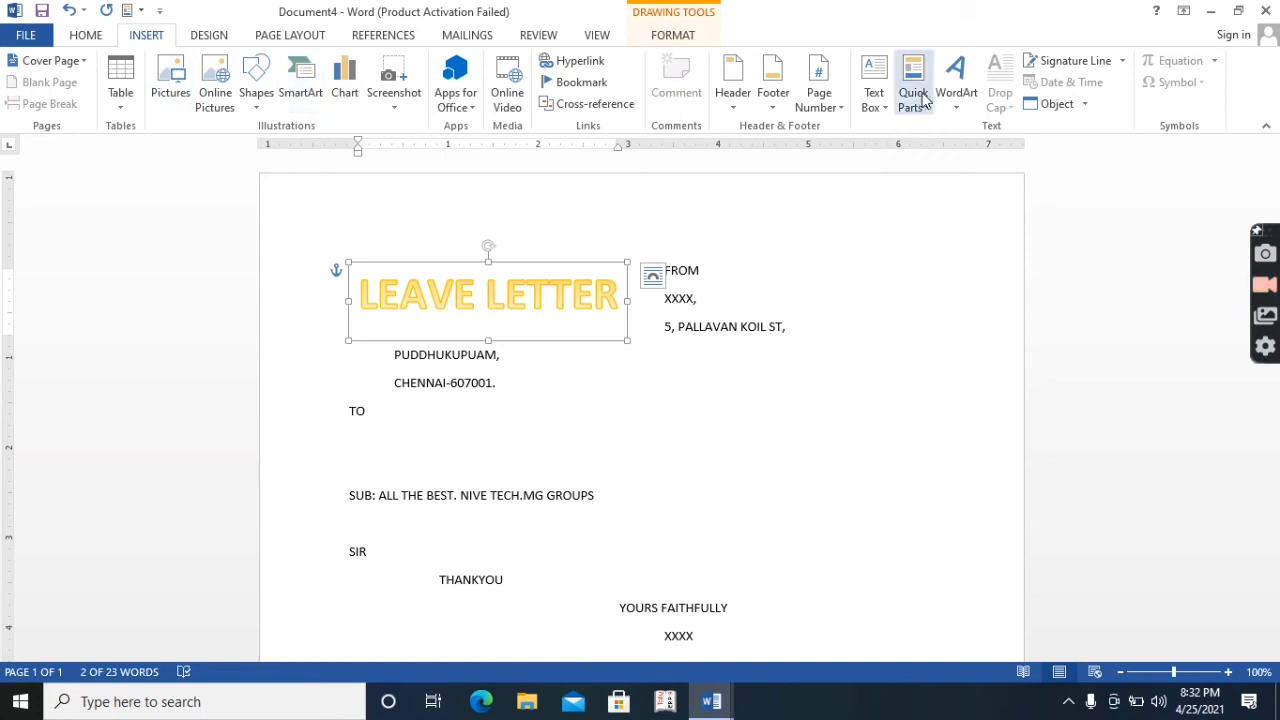
pyautogui.click(962, 92)
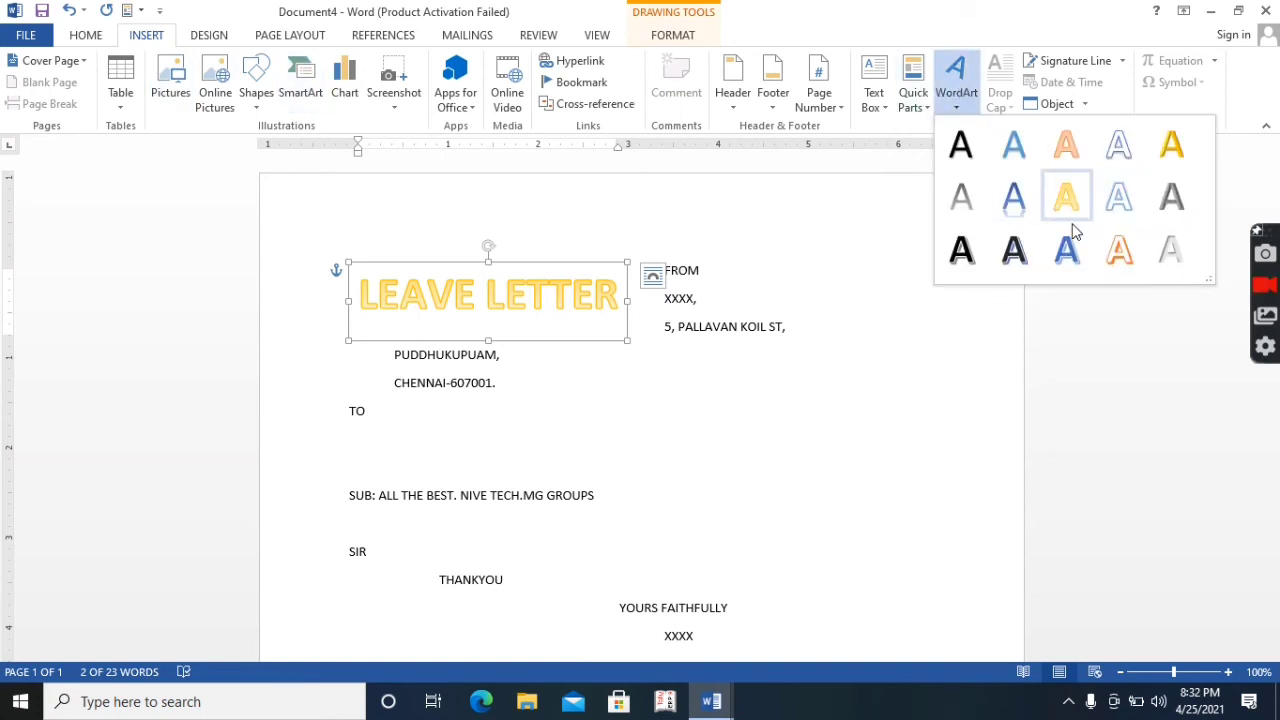
pyautogui.click(1022, 257)
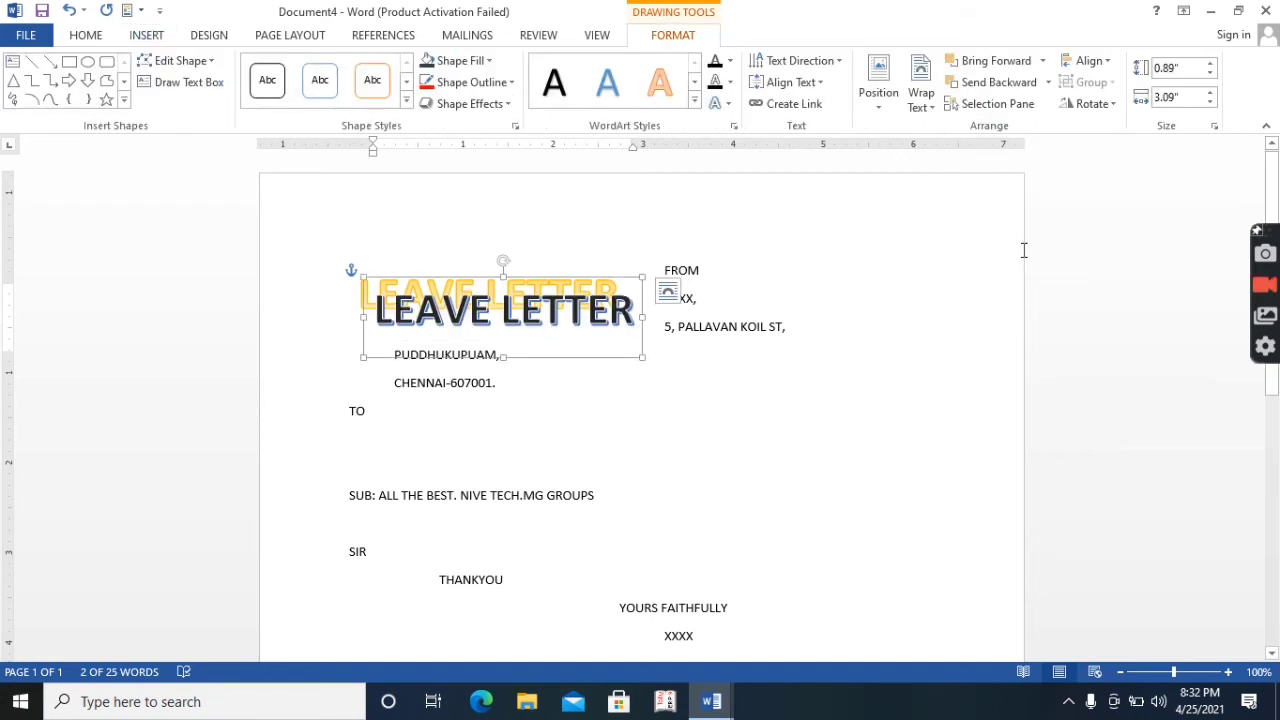
pyautogui.click(147, 37)
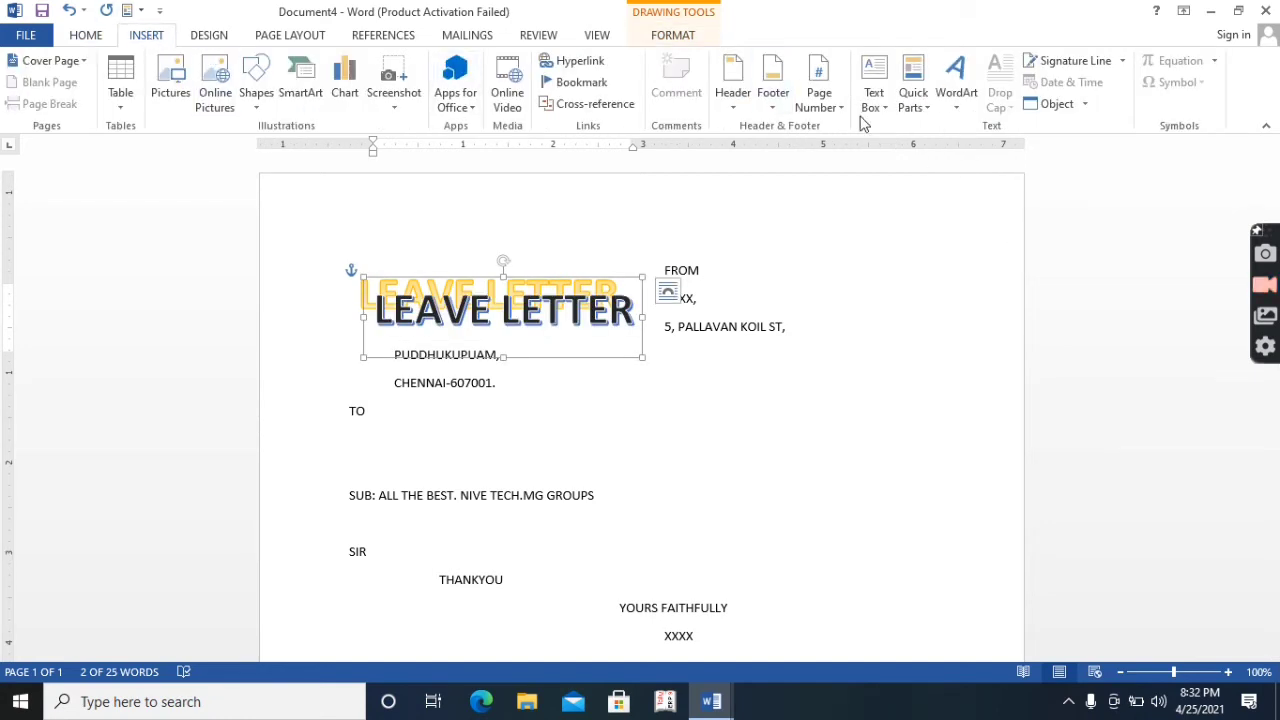
pyautogui.click(725, 340)
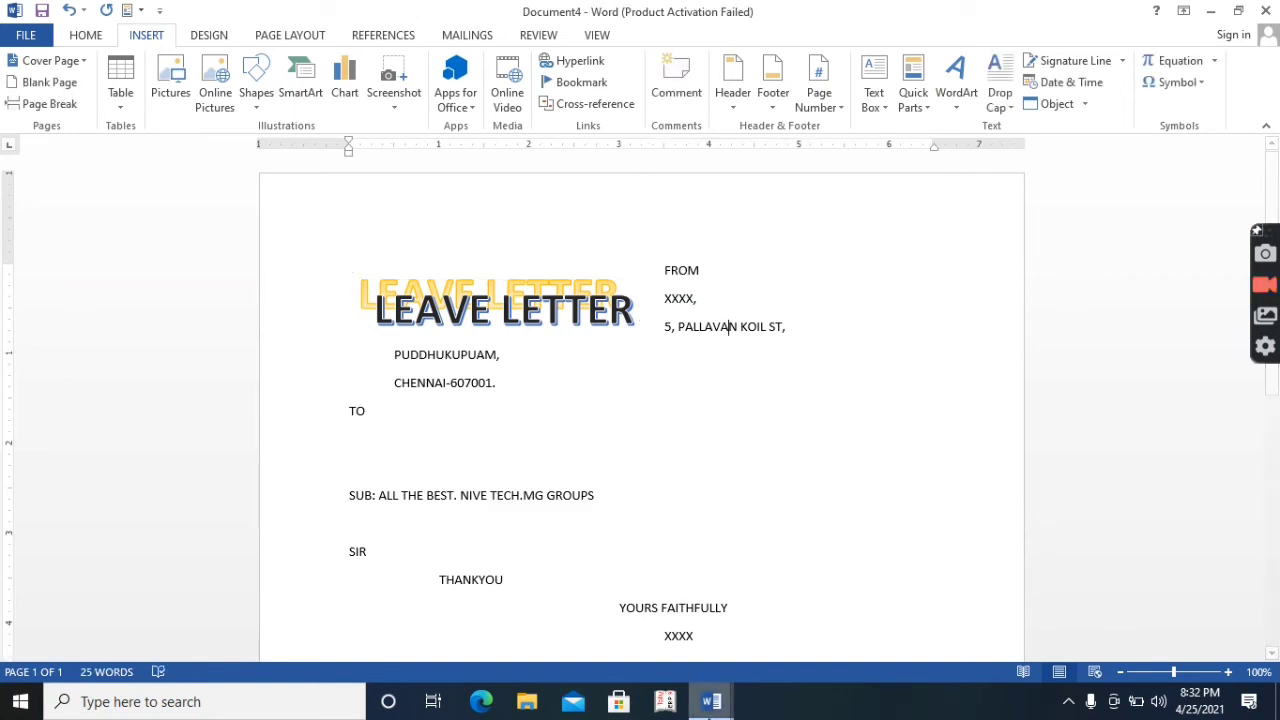
# Step: Switch to the Document3 window, preview the drop cap styles on its opening paragraph and choose None
pyautogui.moveTo(711, 701)
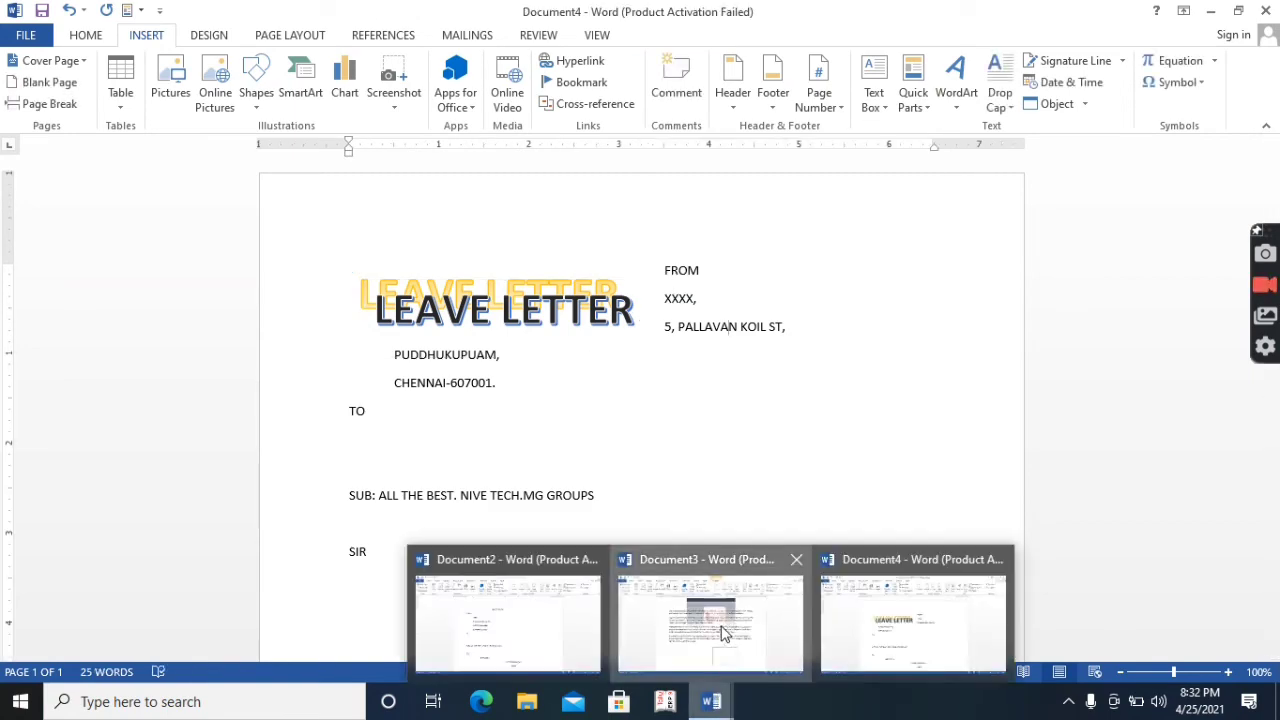
pyautogui.click(725, 633)
pyautogui.scroll(7, 458, 300)
pyautogui.scroll(2, 458, 300)
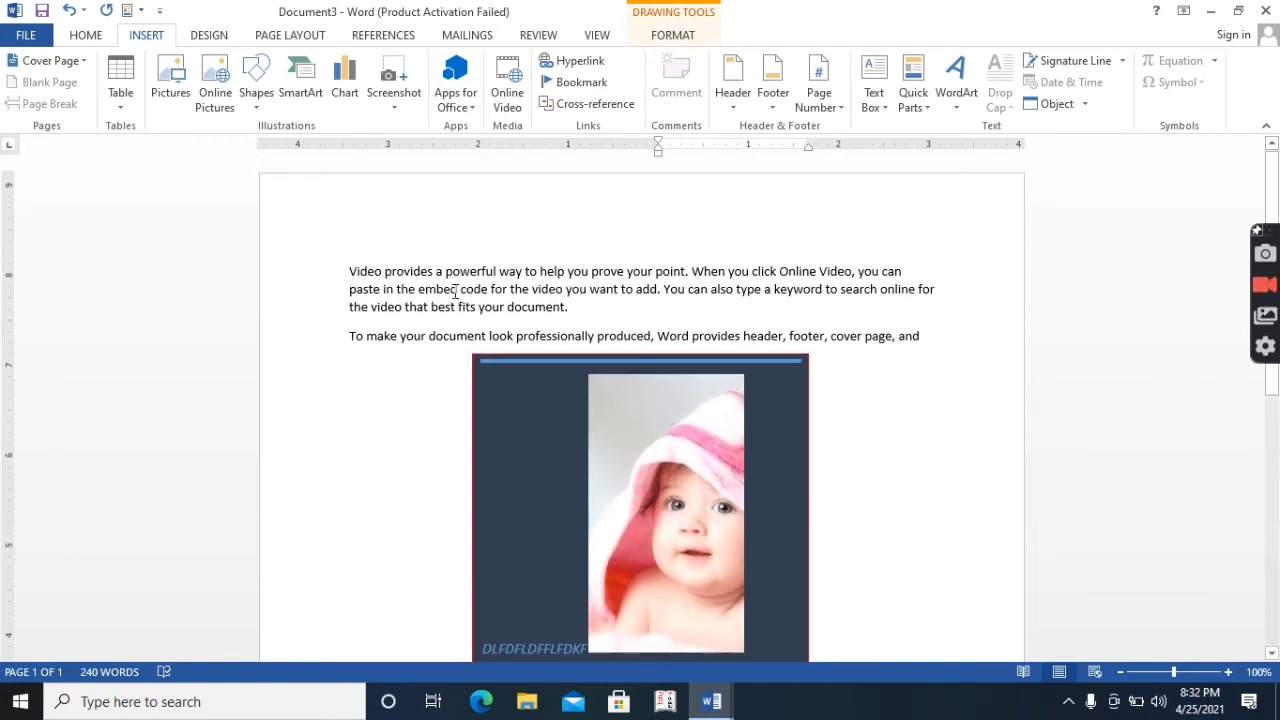
pyautogui.click(349, 271)
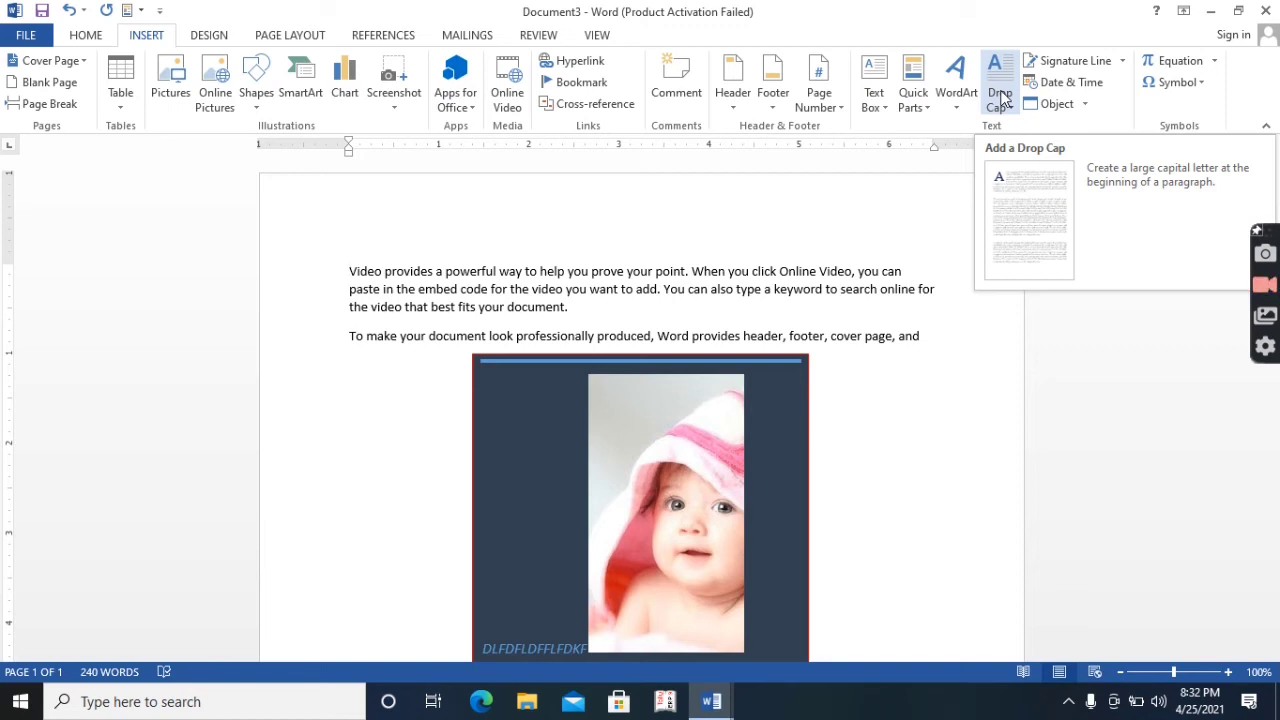
pyautogui.click(1001, 97)
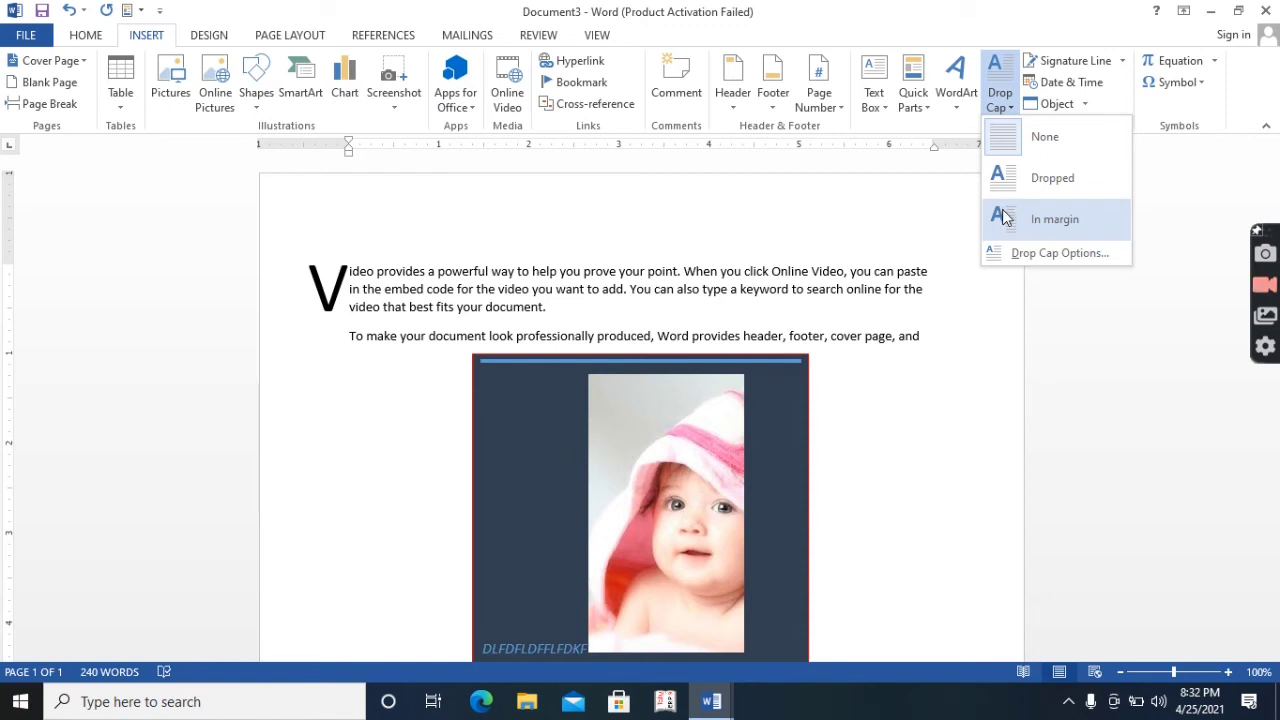
pyautogui.click(1000, 137)
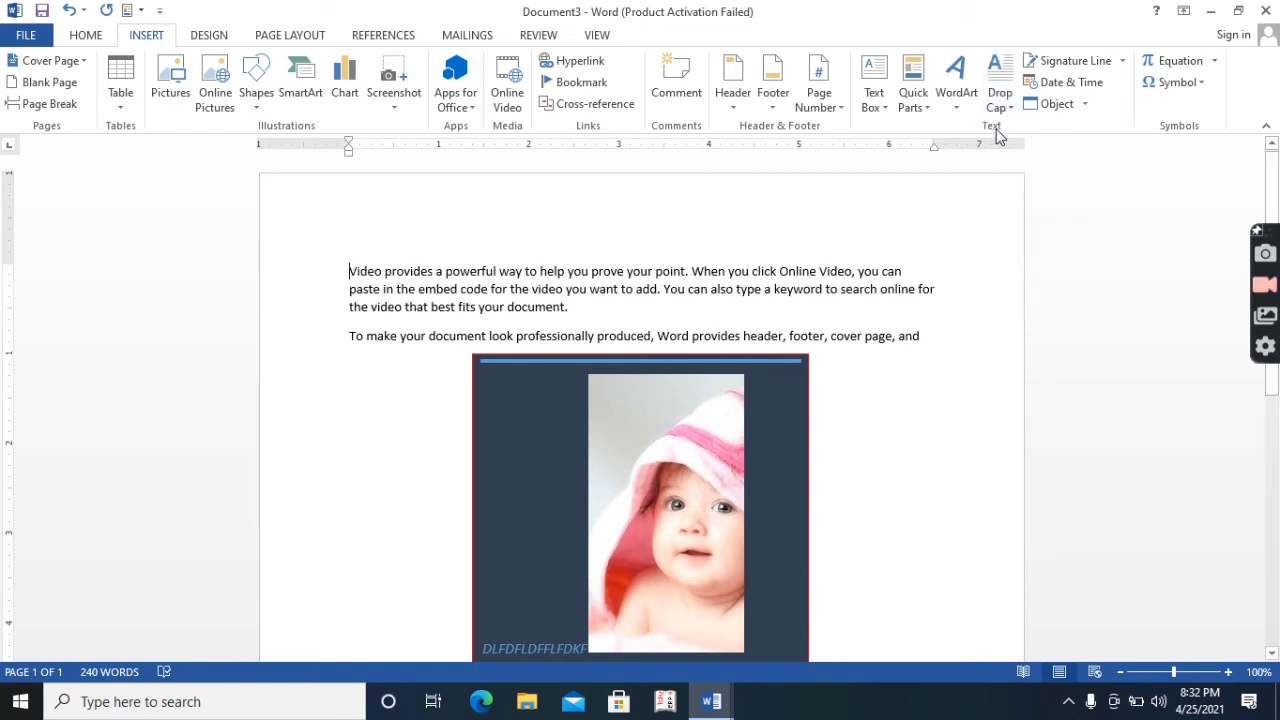
# Step: Place the insertion point in the blank area just below the last paragraph of Document3
pyautogui.scroll(-8, 960, 225)
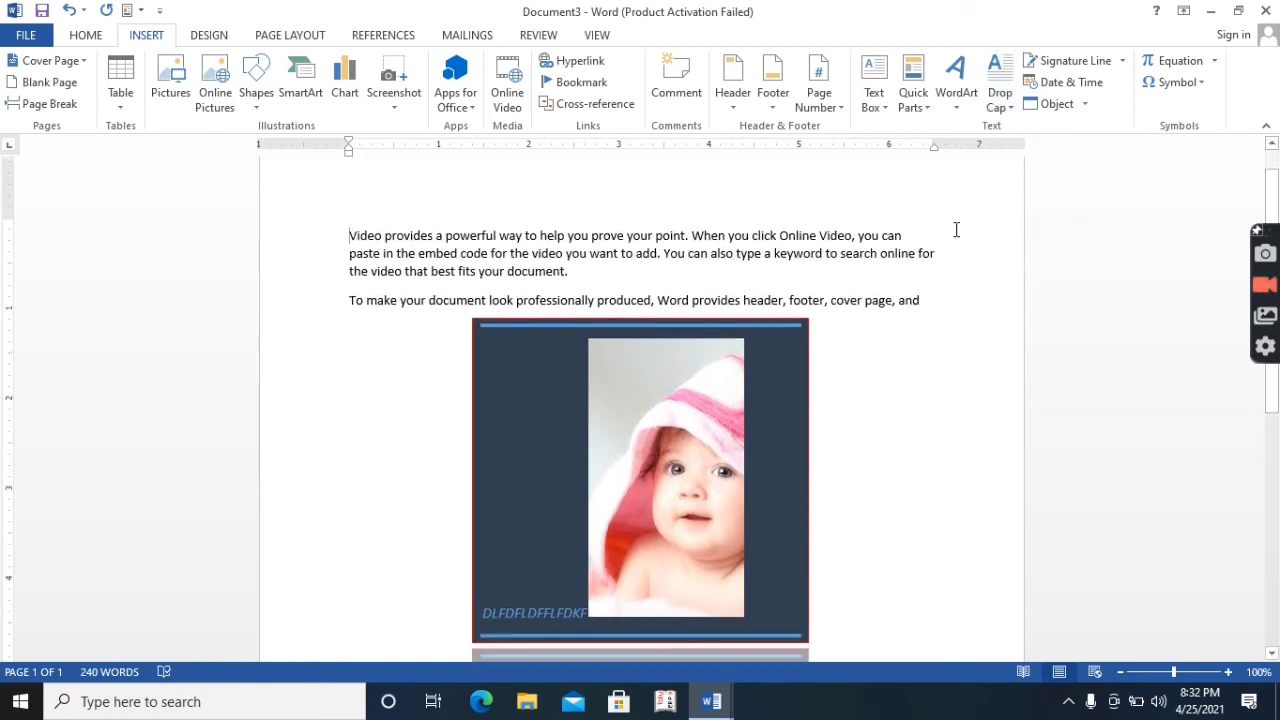
pyautogui.scroll(-1, 949, 228)
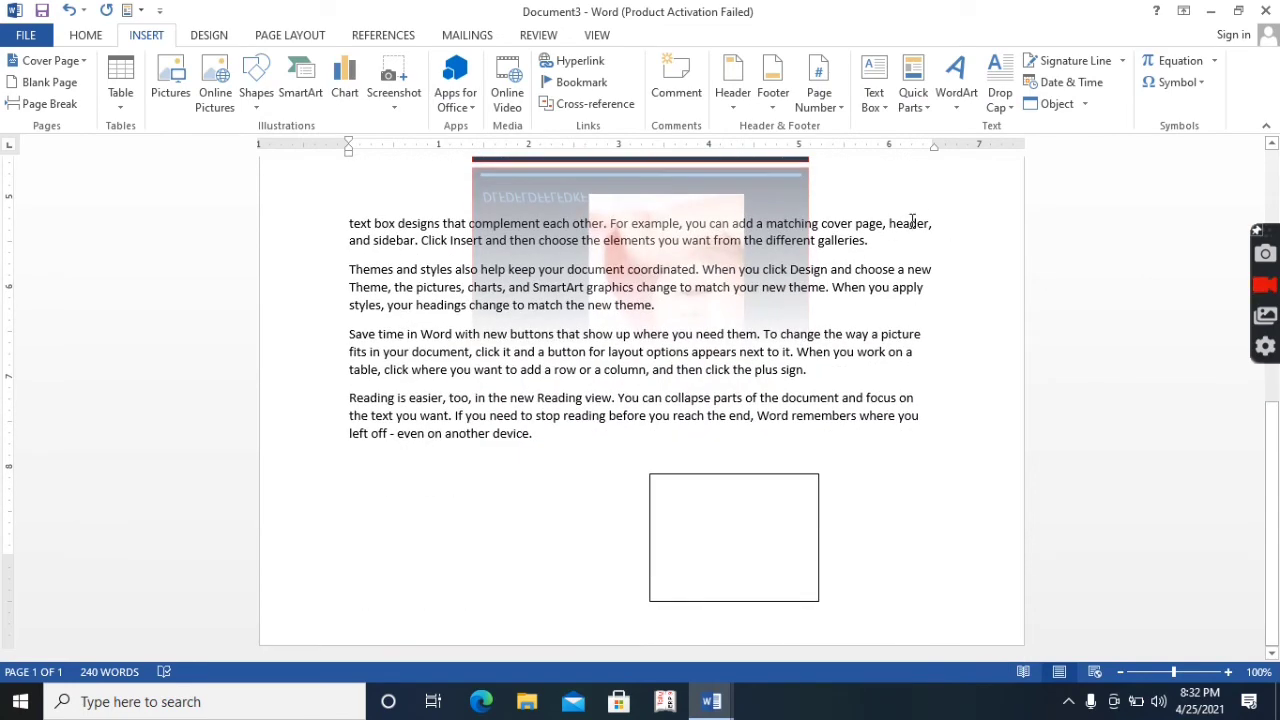
pyautogui.doubleClick(418, 578)
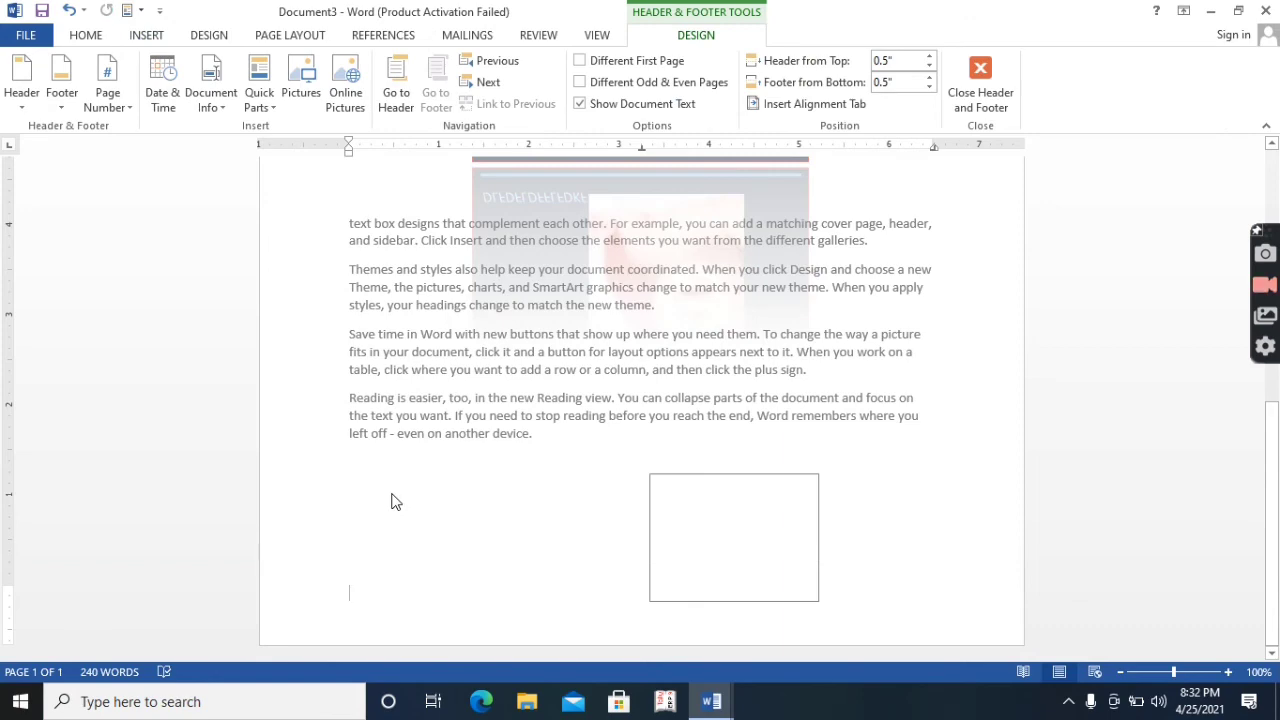
pyautogui.doubleClick(394, 495)
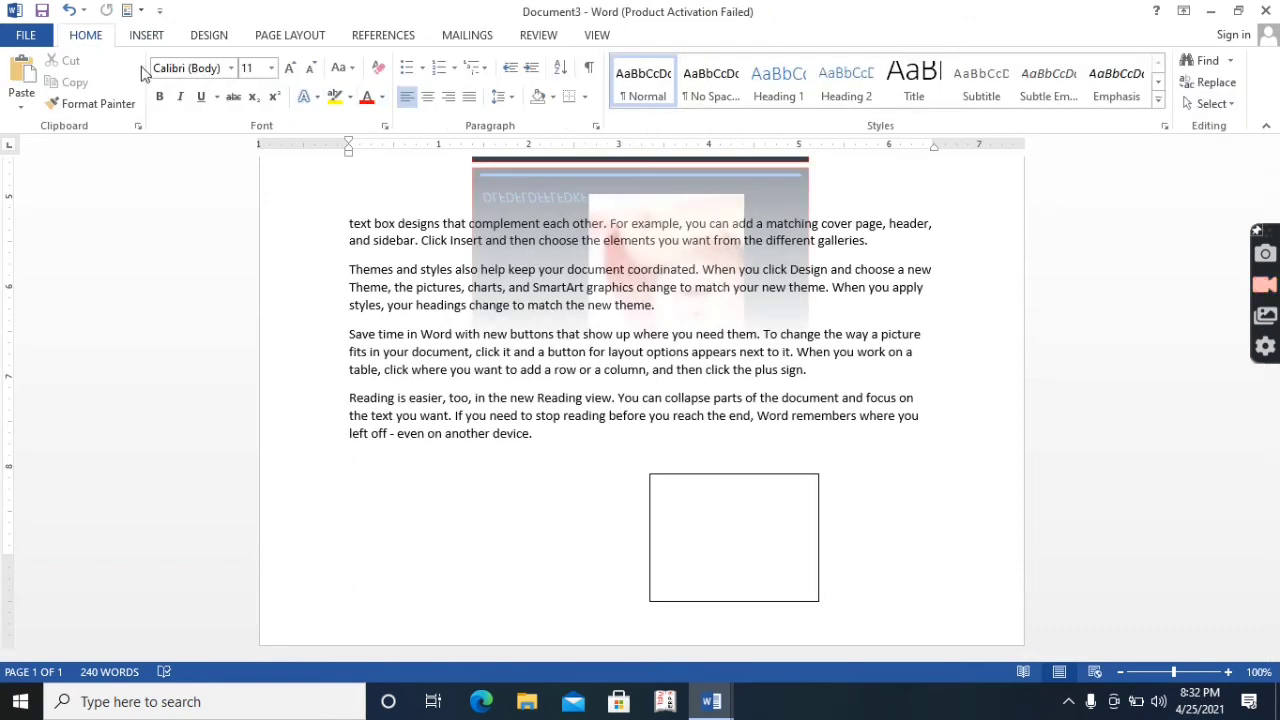
# Step: Insert a signature line below the last paragraph with the suggested signer's name and the title MANAGER
pyautogui.click(147, 36)
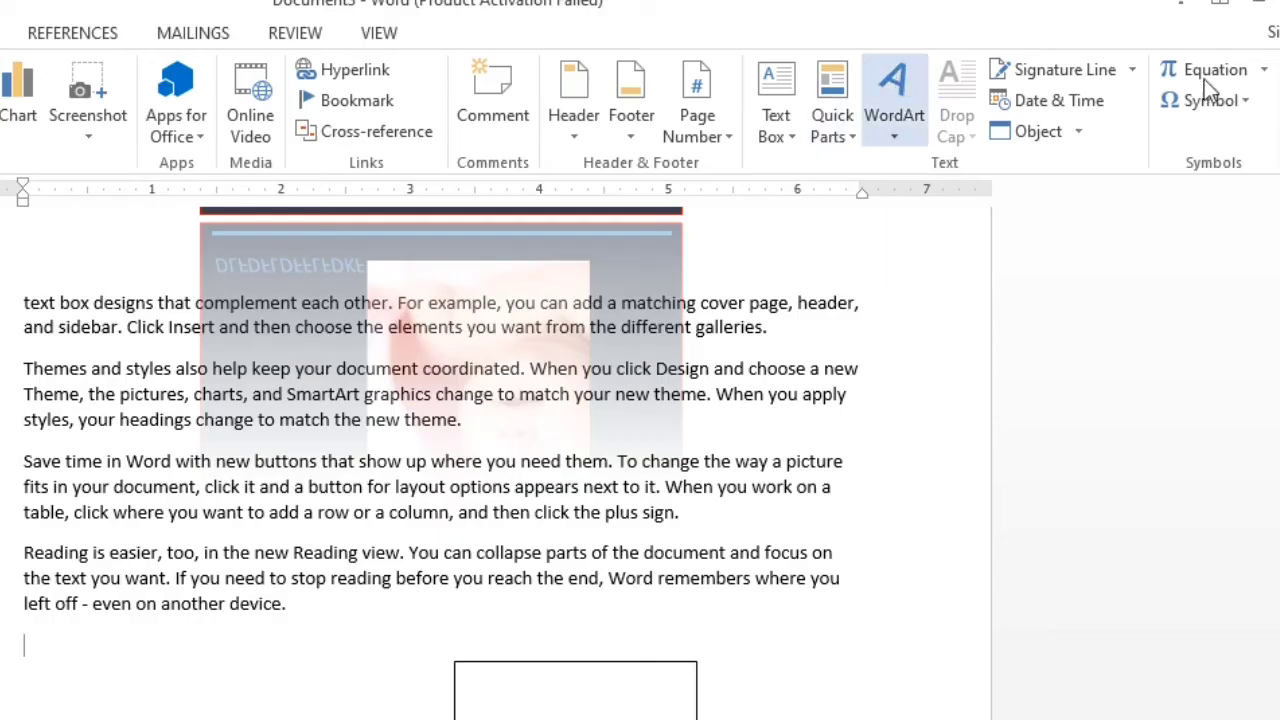
pyautogui.click(1115, 69)
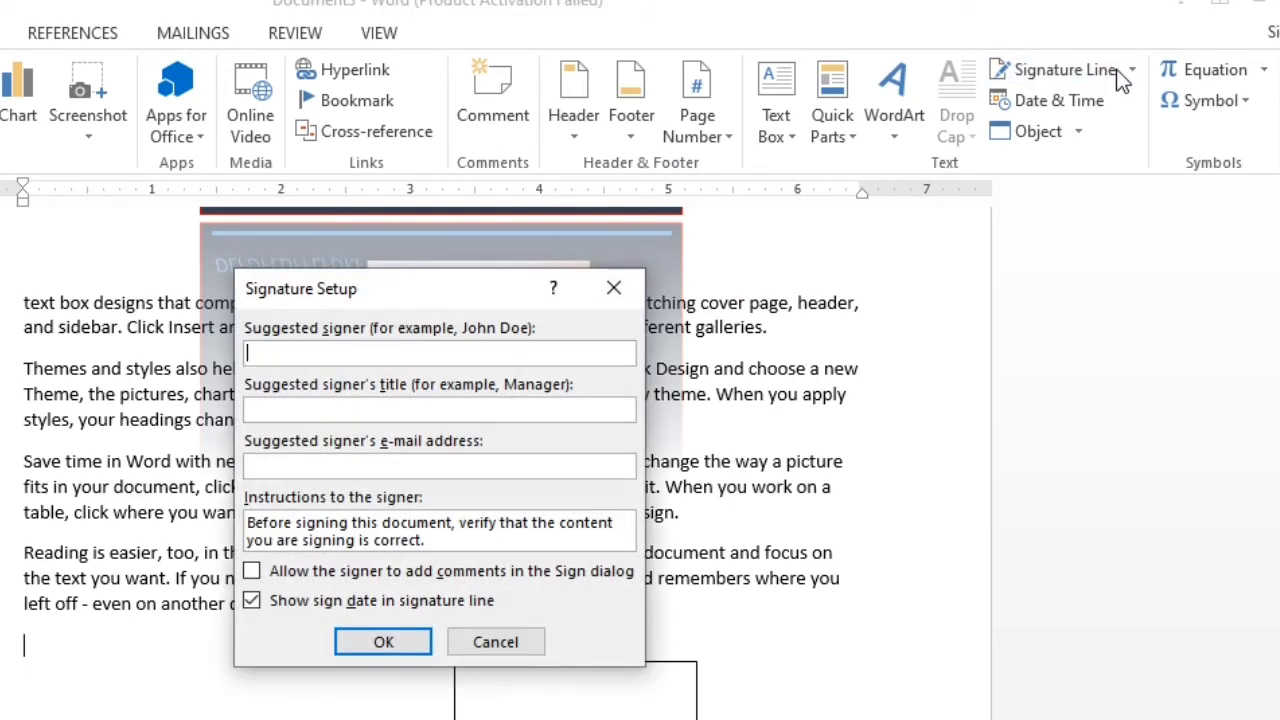
pyautogui.write('RAJESH')
pyautogui.click(351, 403)
pyautogui.write('MANA')
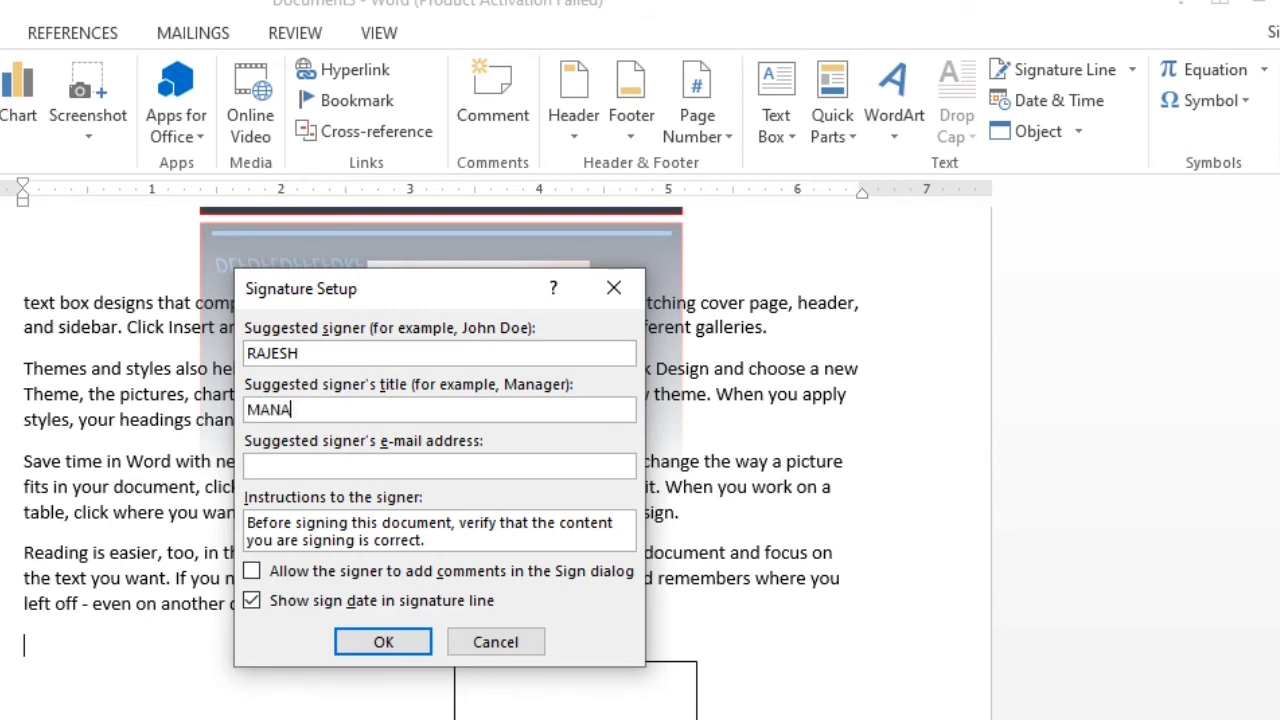
pyautogui.write('GER')
pyautogui.click(383, 643)
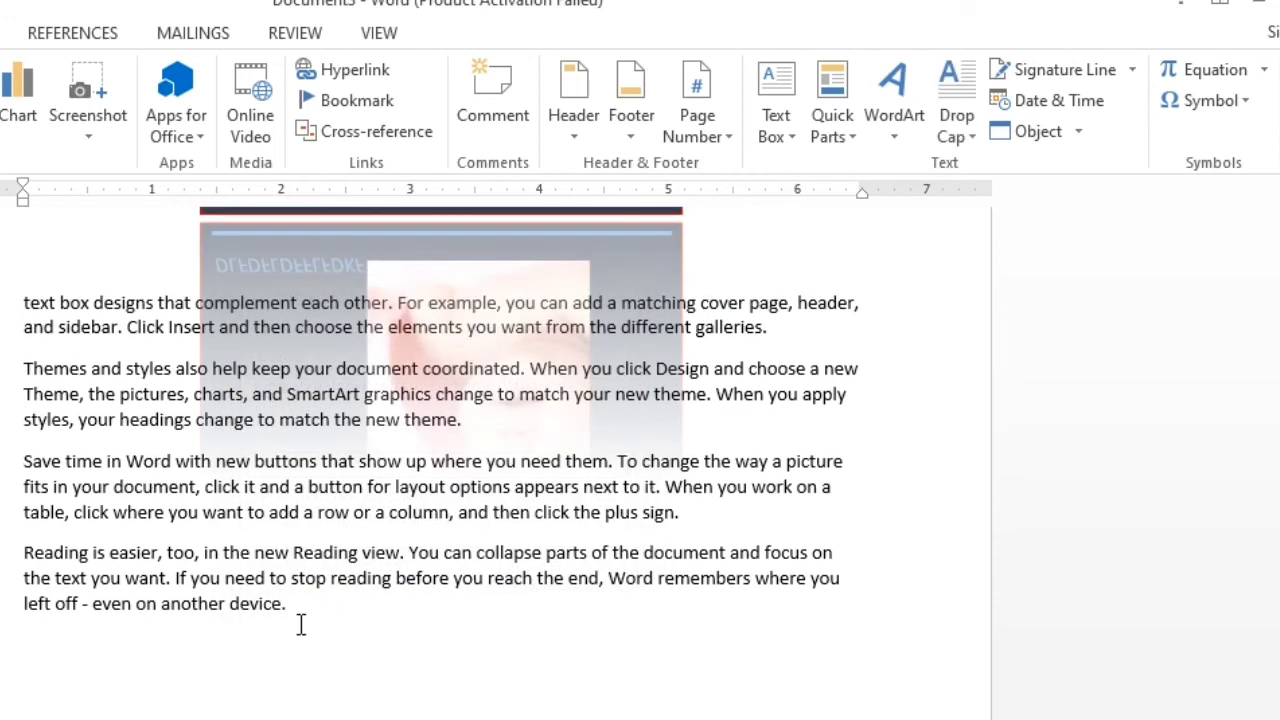
pyautogui.scroll(-5, 280, 625)
pyautogui.scroll(-4, 190, 592)
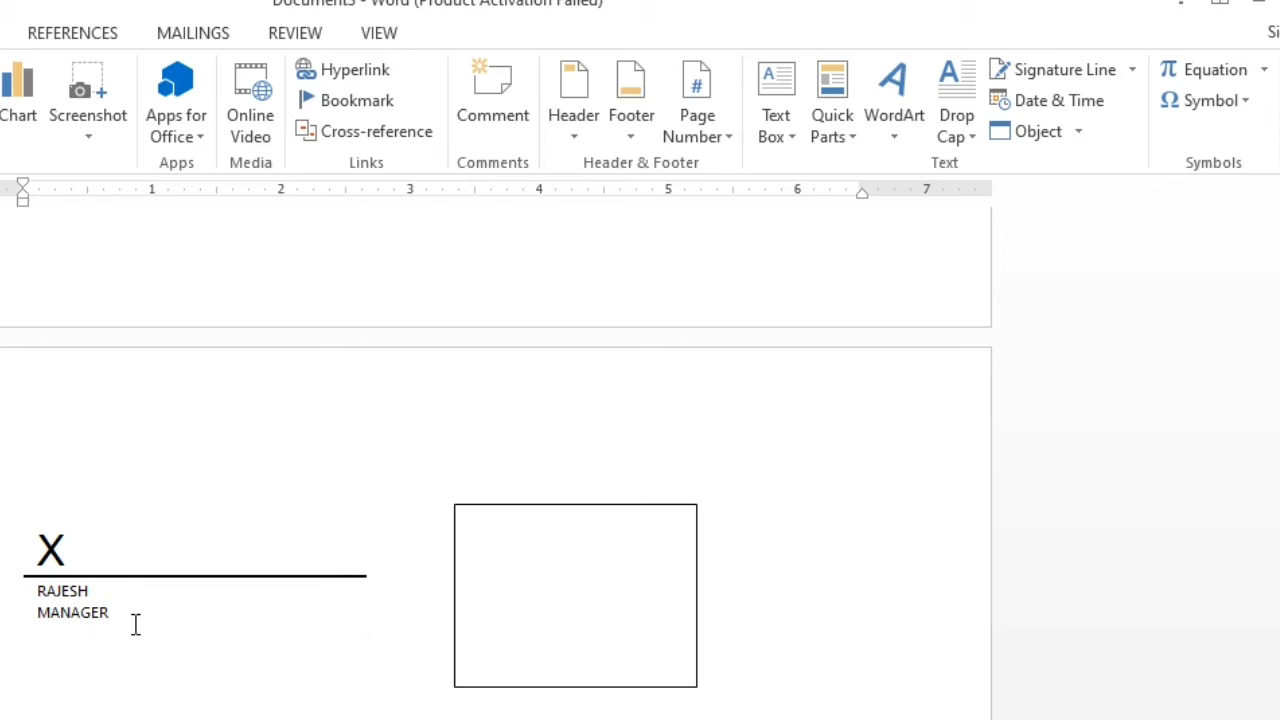
# Step: Insert the date at the start of the first paragraph in the April 25, 2021 format
pyautogui.scroll(10, 487, 368)
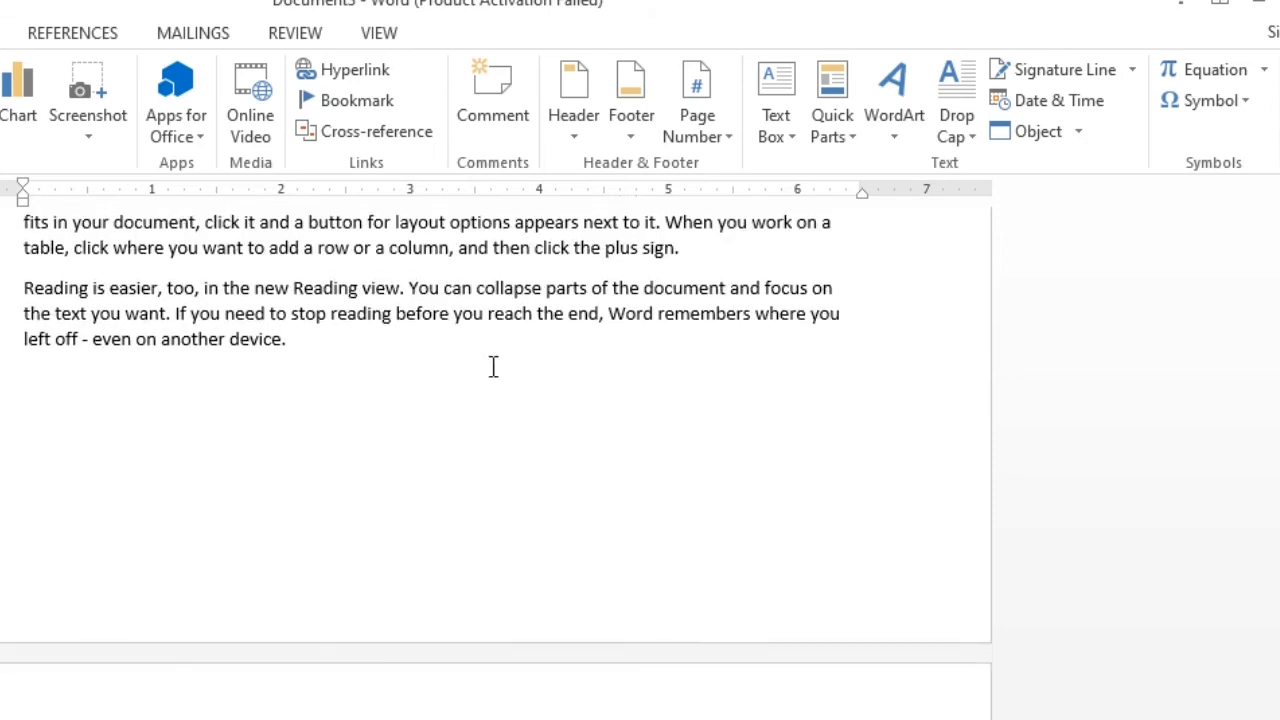
pyautogui.scroll(3, 487, 368)
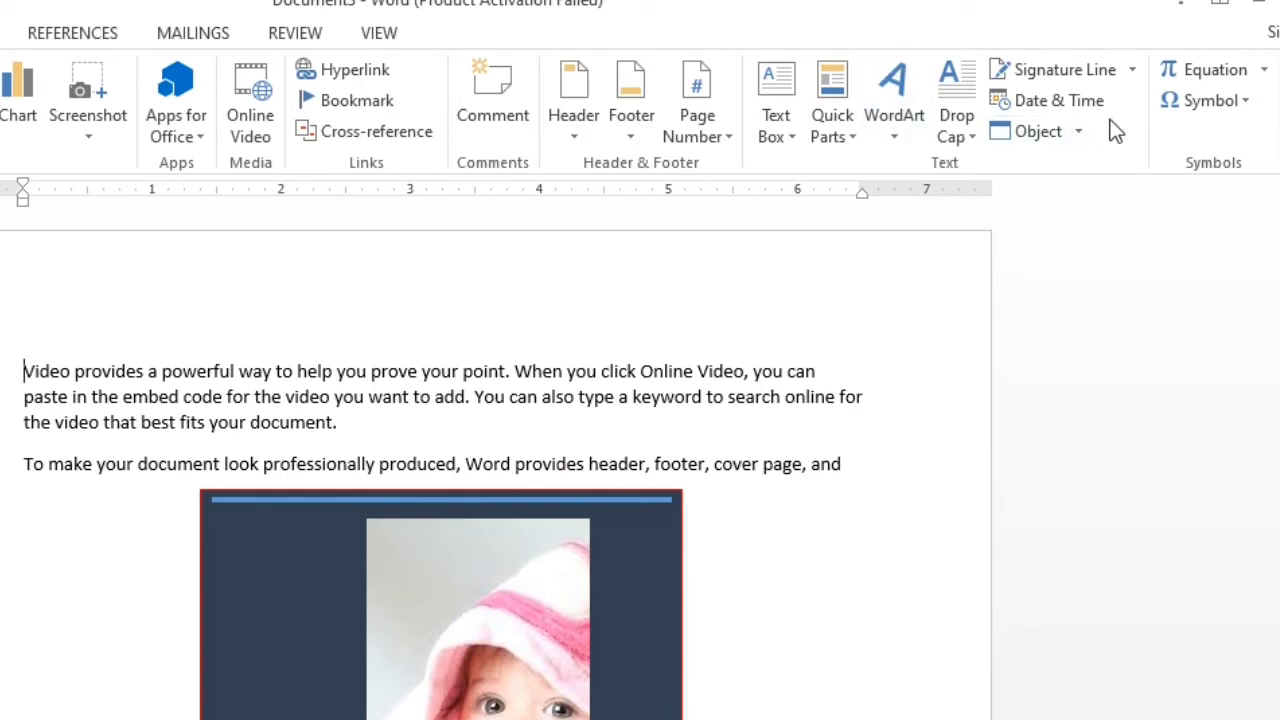
pyautogui.click(1072, 100)
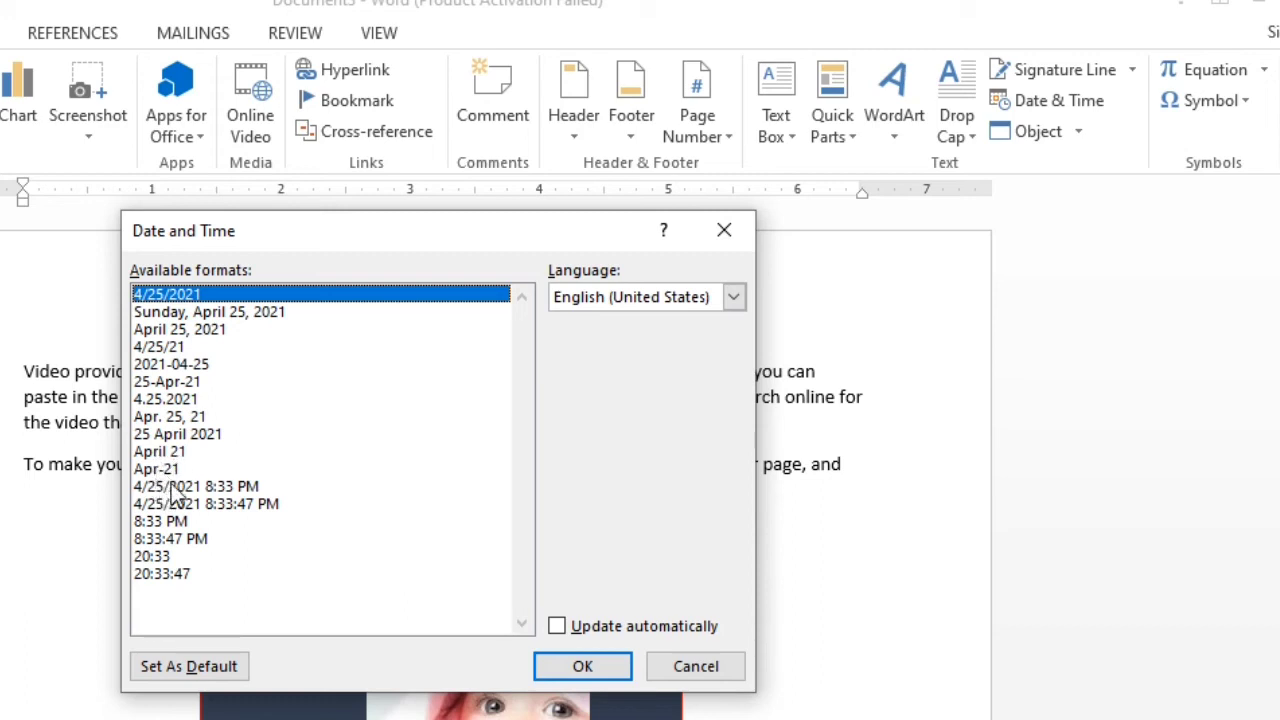
pyautogui.click(182, 331)
pyautogui.doubleClick(186, 330)
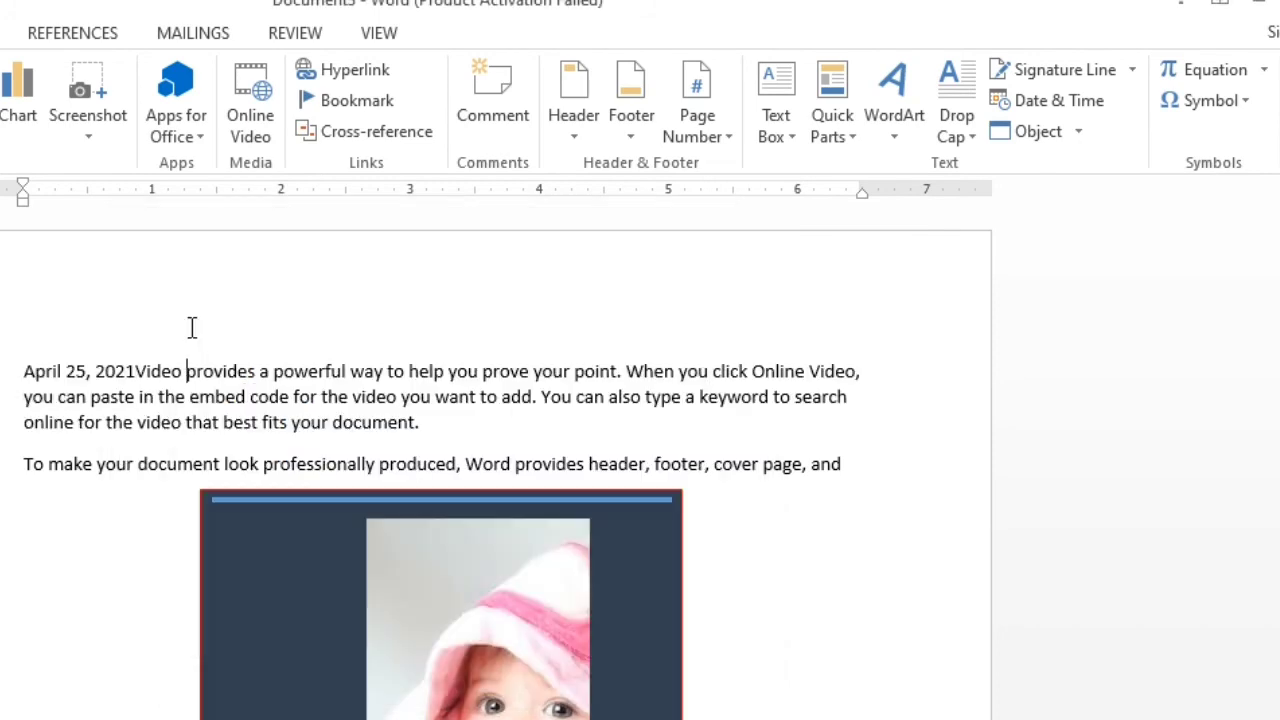
# Step: Enlarge the font of the inserted date and the word Video by five size increments
pyautogui.keyDown('shift'); pyautogui.click(24, 371); pyautogui.keyUp('shift')
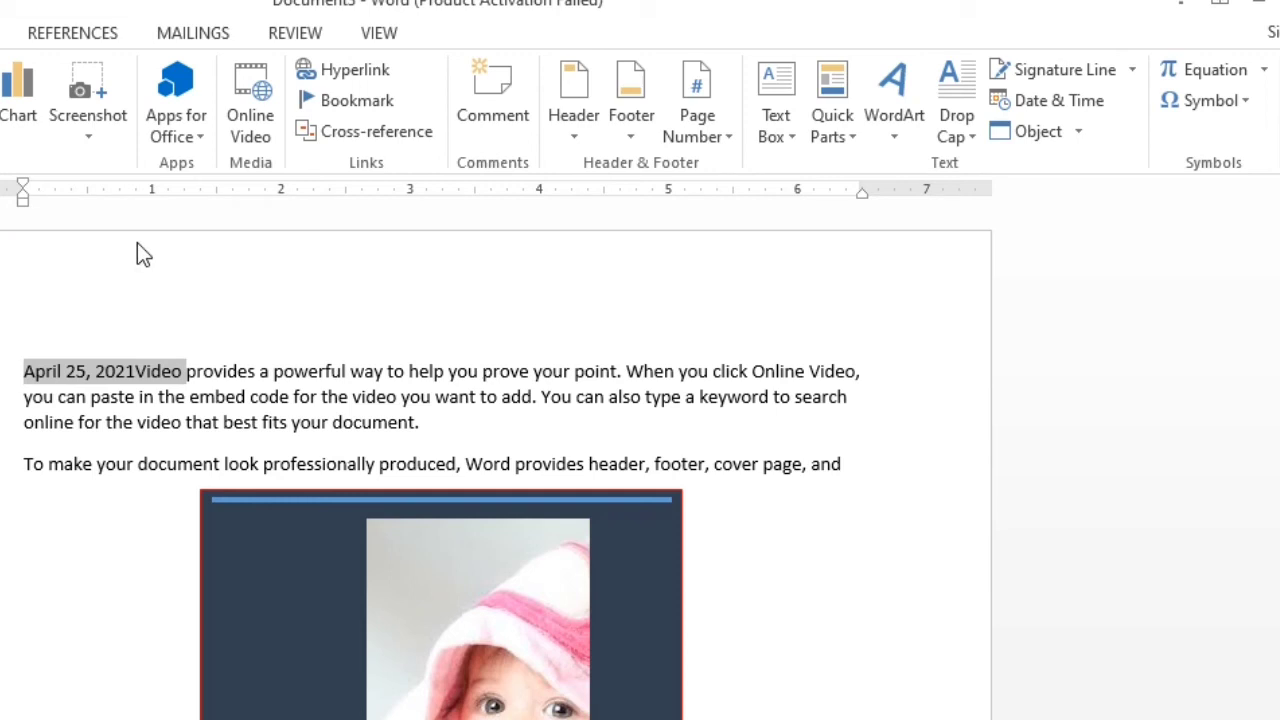
pyautogui.hotkey('ctrl', 'shift', '.')
pyautogui.hotkey('ctrl', 'shift', '.')
pyautogui.hotkey('ctrl', 'shift', '.')
pyautogui.hotkey('ctrl', 'shift', '.')
pyautogui.hotkey('ctrl', 'shift', '.')
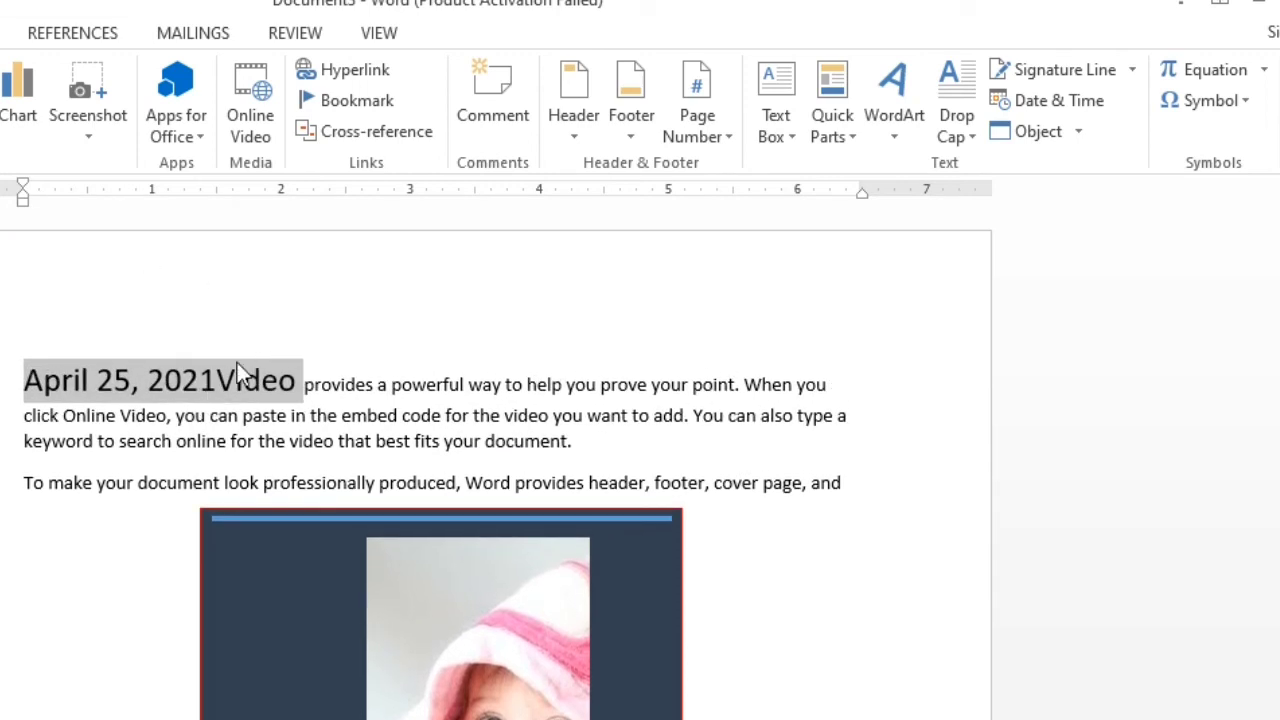
# Step: Replace the enlarged date and the word Video with the date in the Sunday, April 25, 2021 format
pyautogui.click(1047, 92)
pyautogui.click(180, 349)
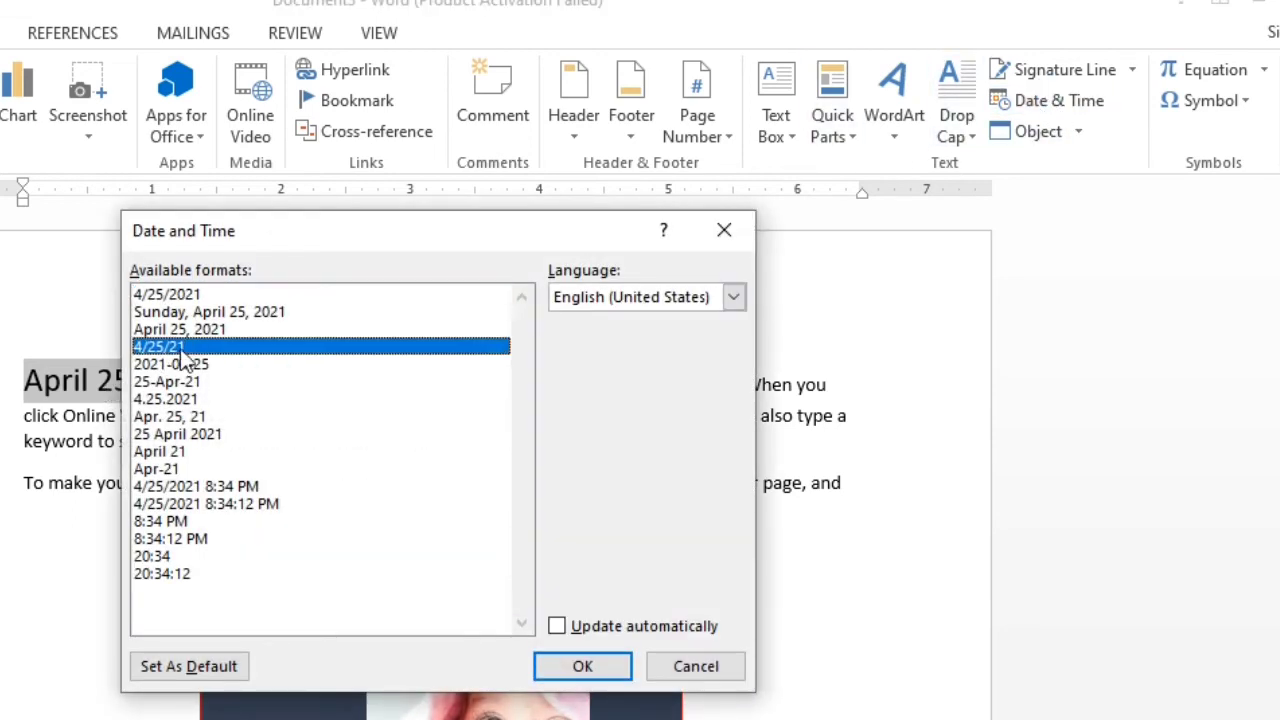
pyautogui.click(183, 313)
pyautogui.doubleClick(185, 313)
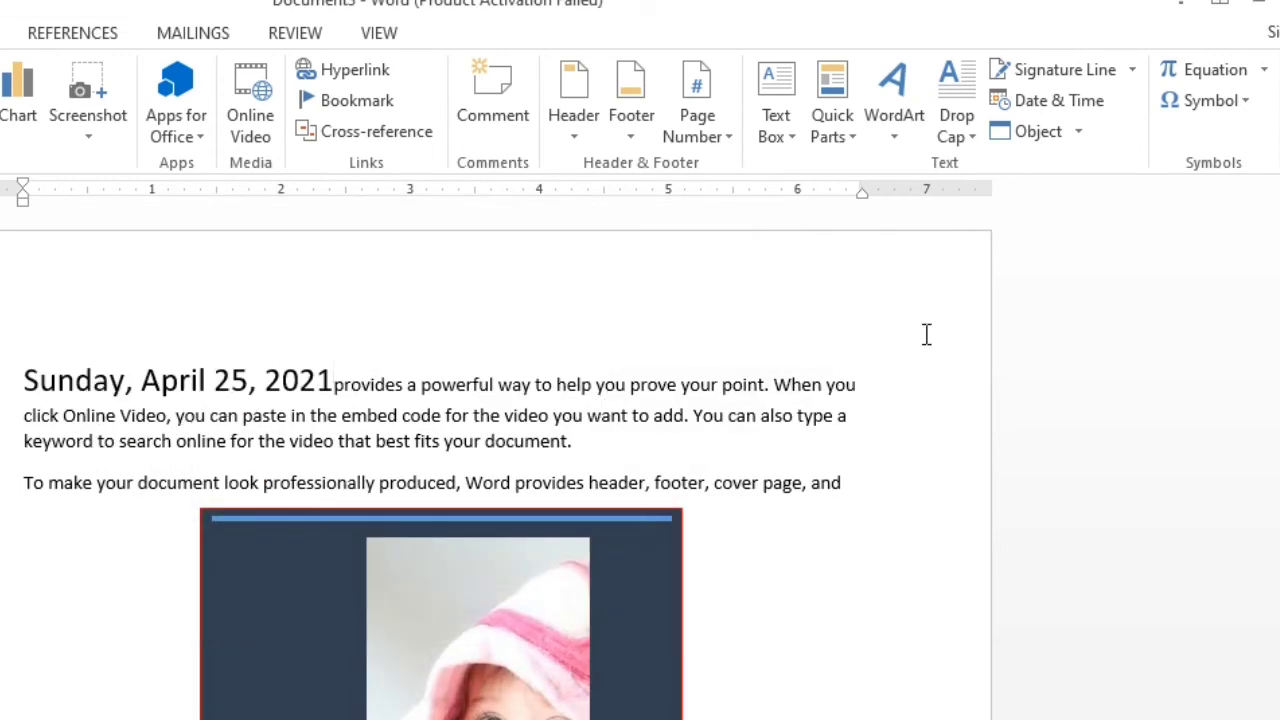
# Step: Insert an empty equation placeholder after the date and look at the matrix templates
pyautogui.click(1082, 137)
pyautogui.click(1100, 143)
pyautogui.click(1250, 68)
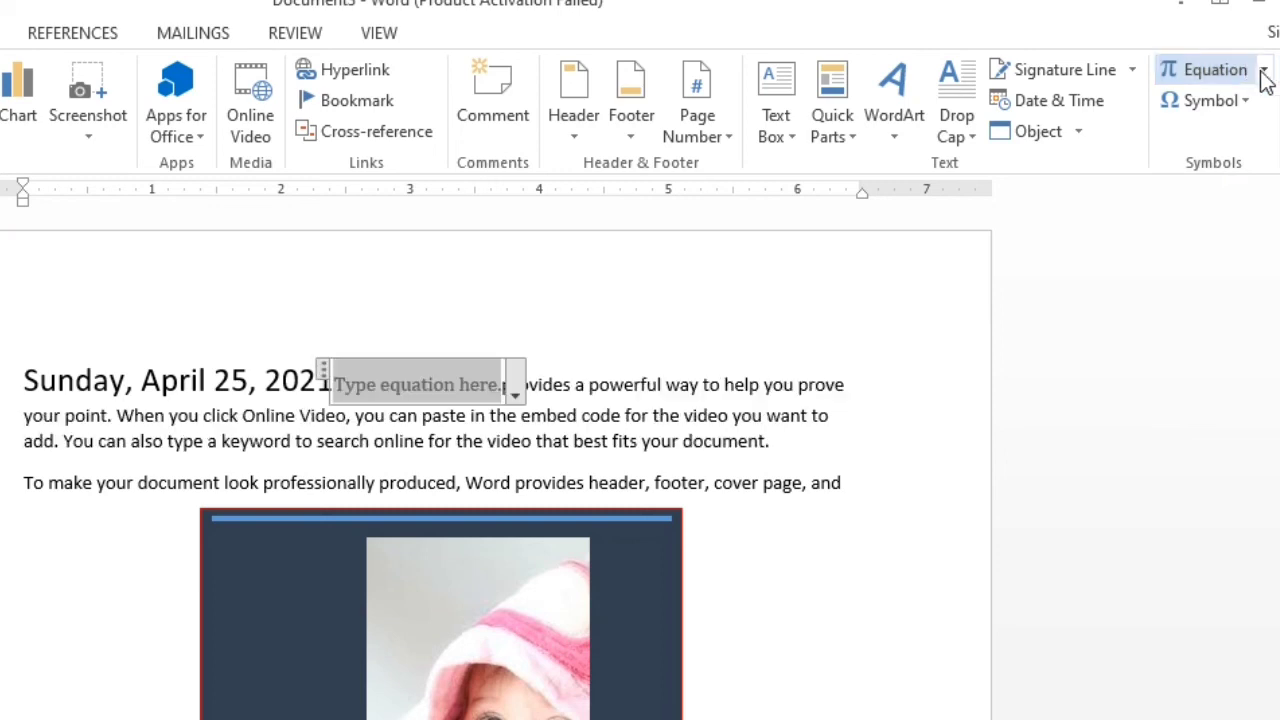
pyautogui.click(1263, 85)
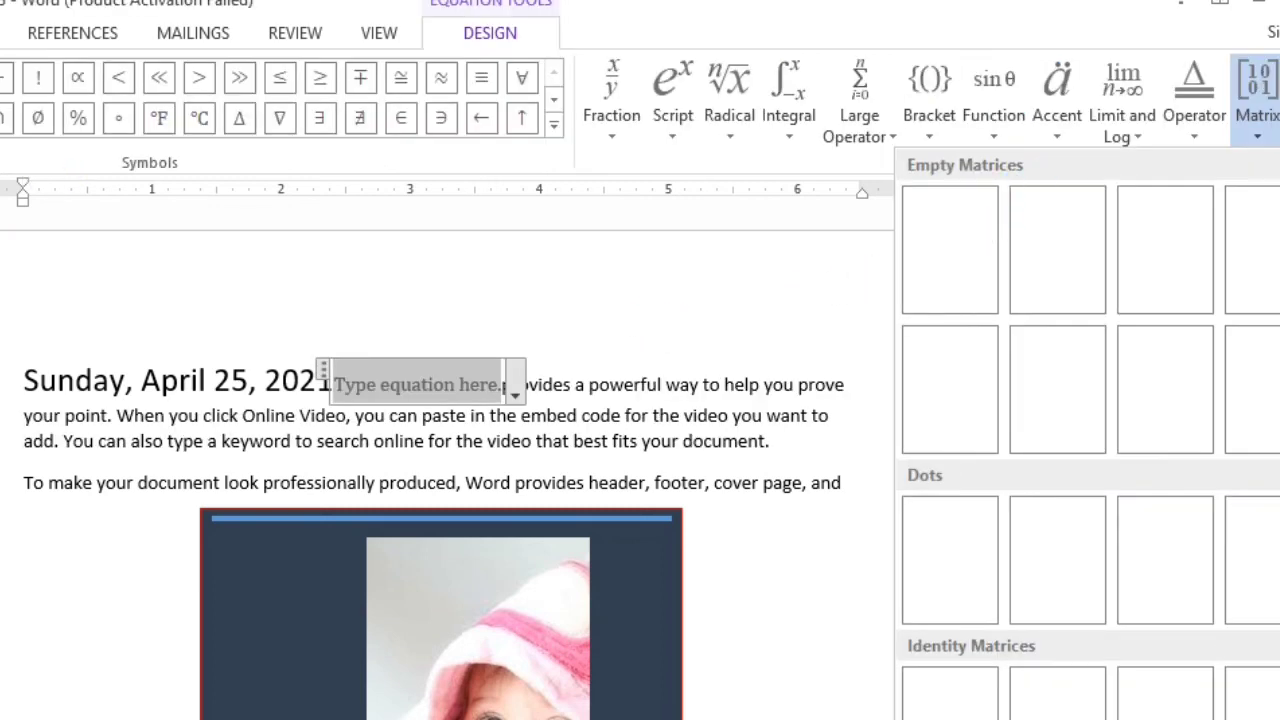
pyautogui.press('Escape')
pyautogui.hotkey('alt', 'n')
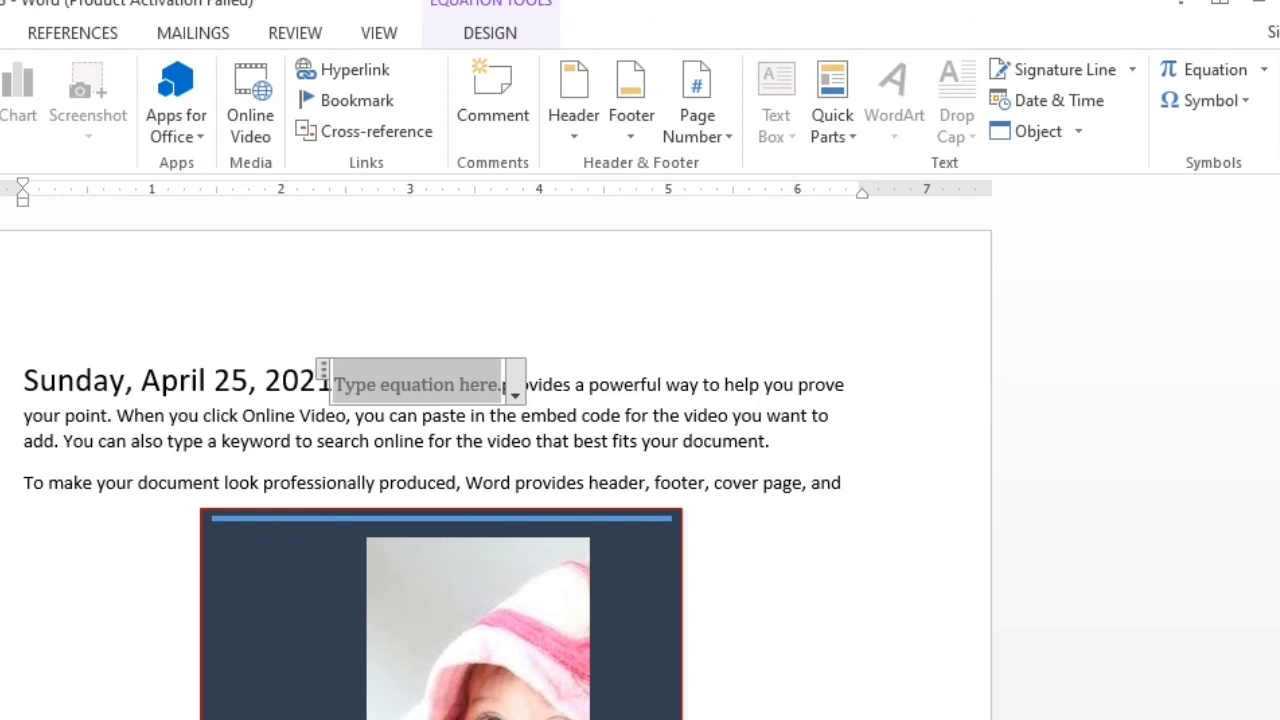
# Step: Browse the full symbol list and insert the Registered Sign (®) twice after the date, replacing the equation placeholder
pyautogui.click(1200, 102)
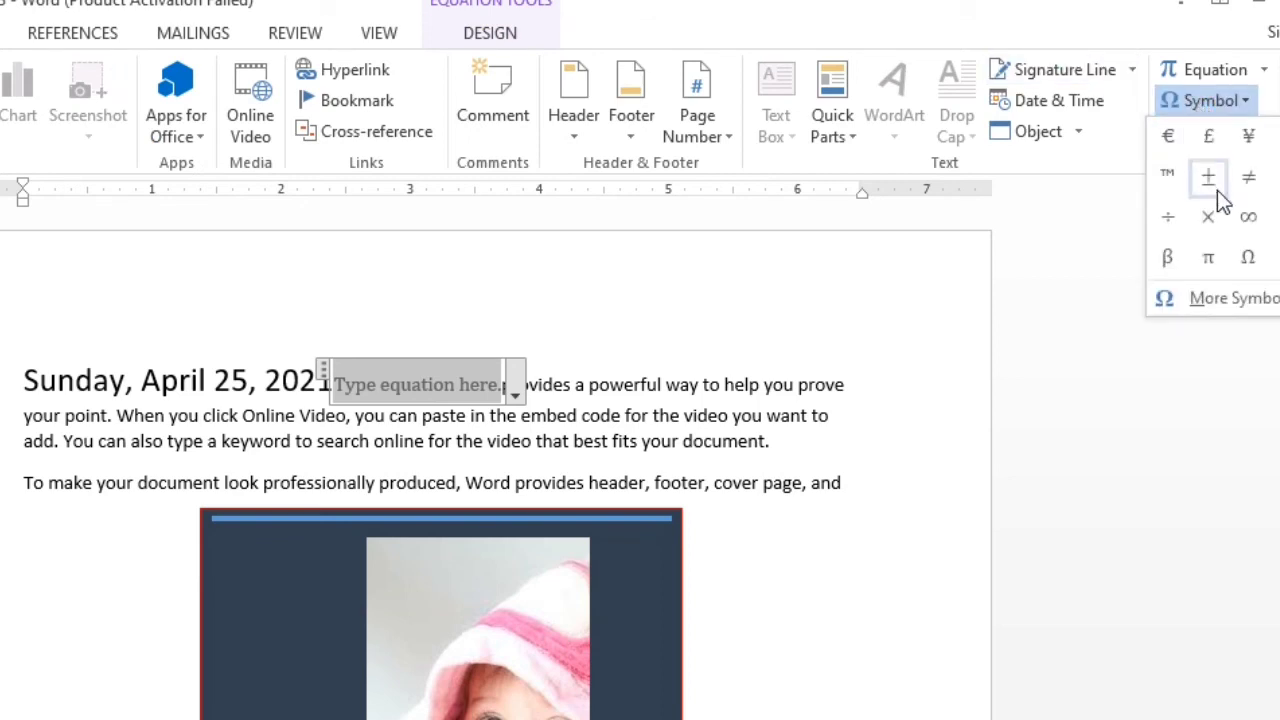
pyautogui.click(1233, 297)
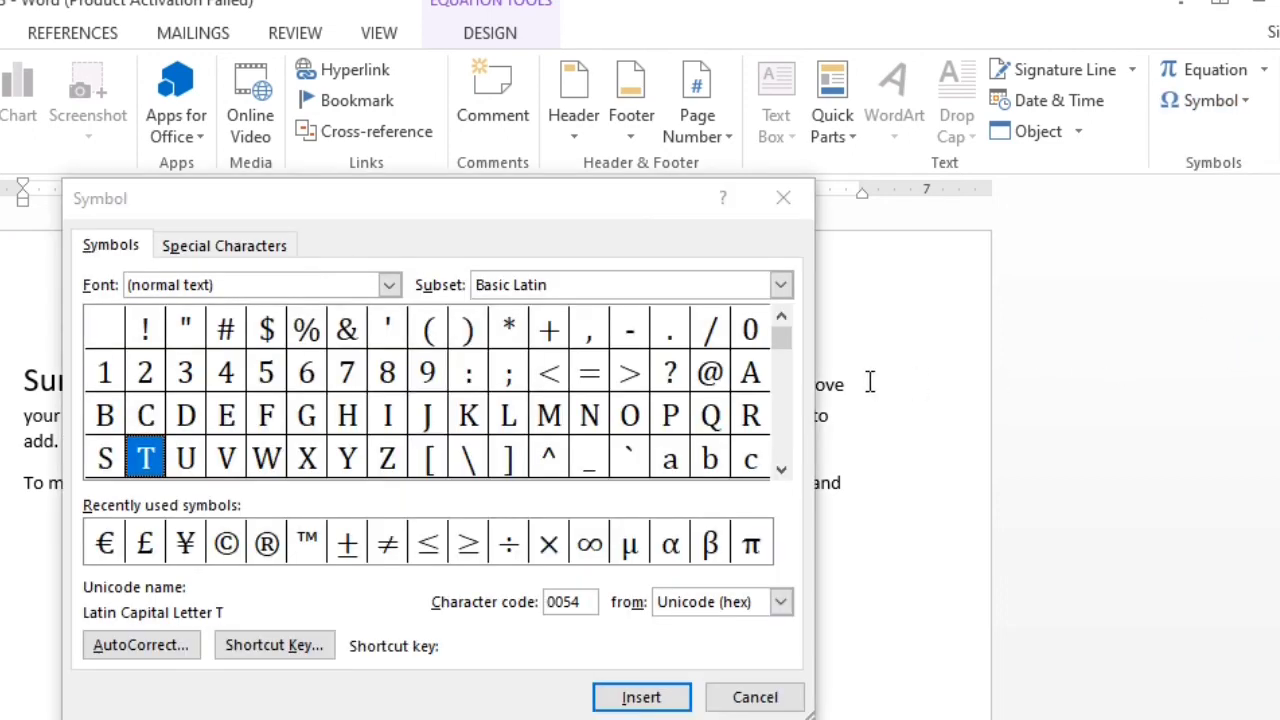
pyautogui.moveTo(784, 340); pyautogui.dragTo(784, 410)
pyautogui.moveTo(784, 420); pyautogui.dragTo(784, 440)
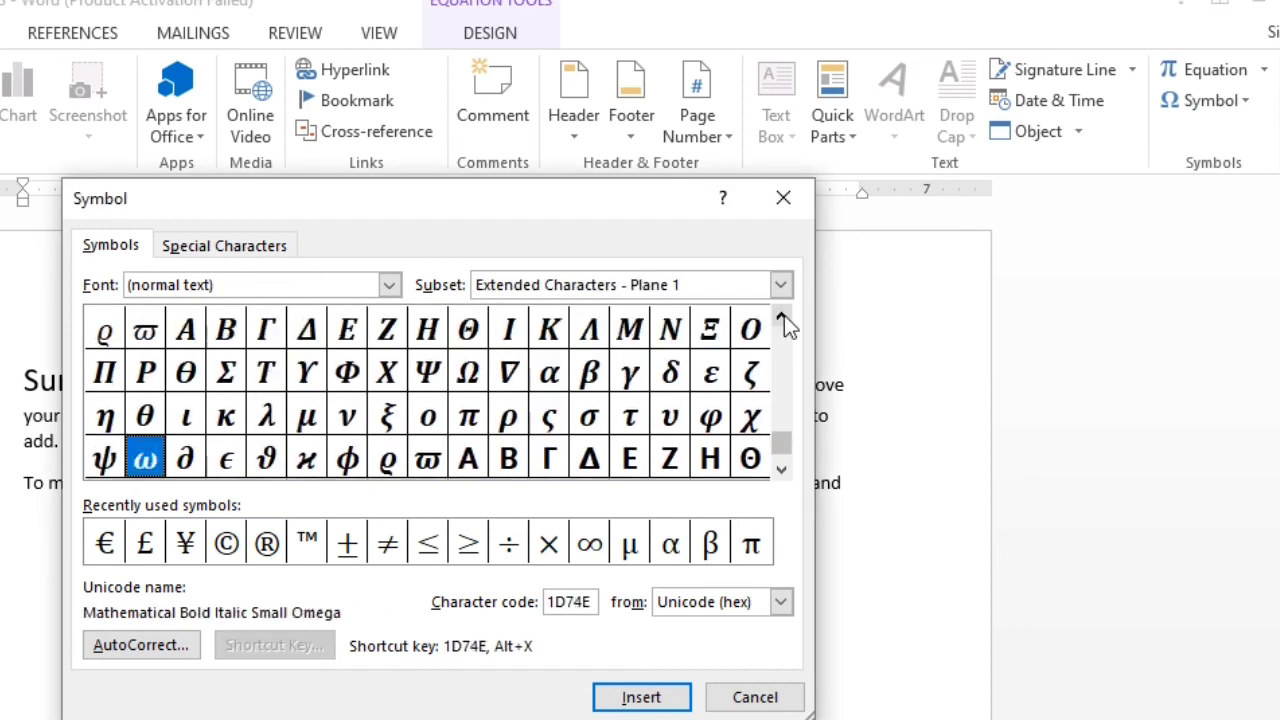
pyautogui.click(784, 315)
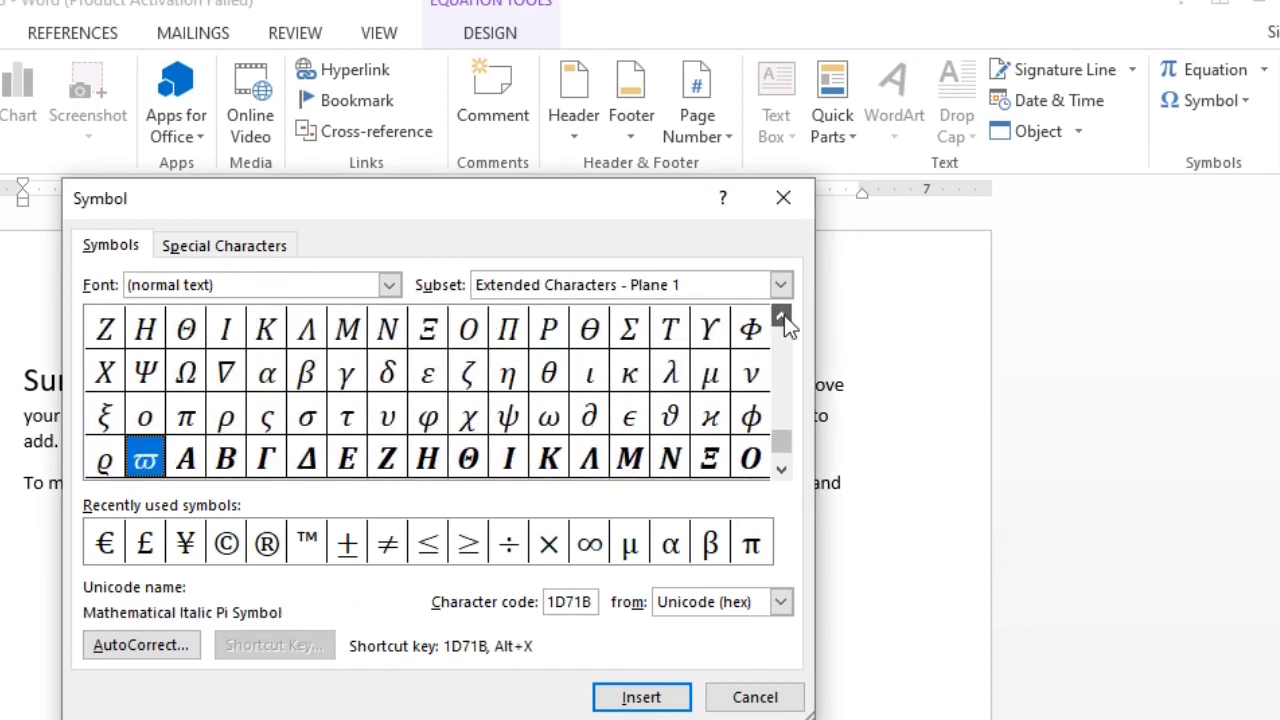
pyautogui.click(268, 545)
pyautogui.click(641, 697)
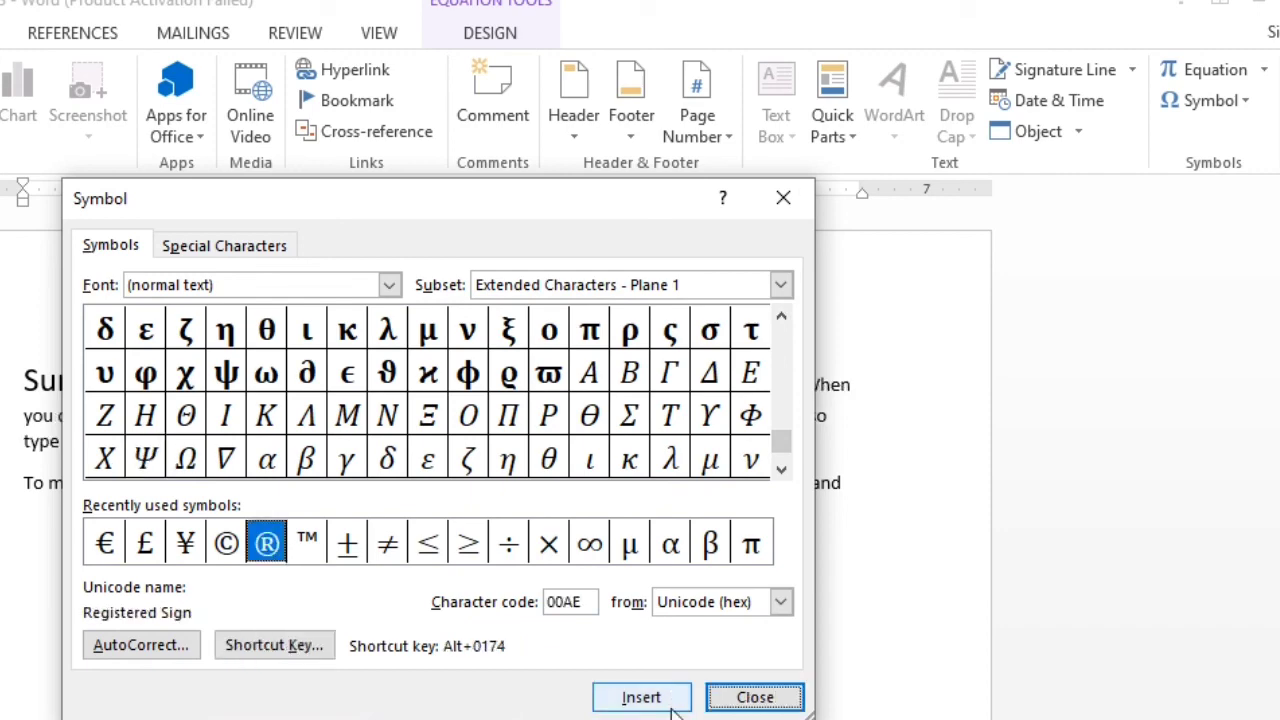
pyautogui.click(651, 694)
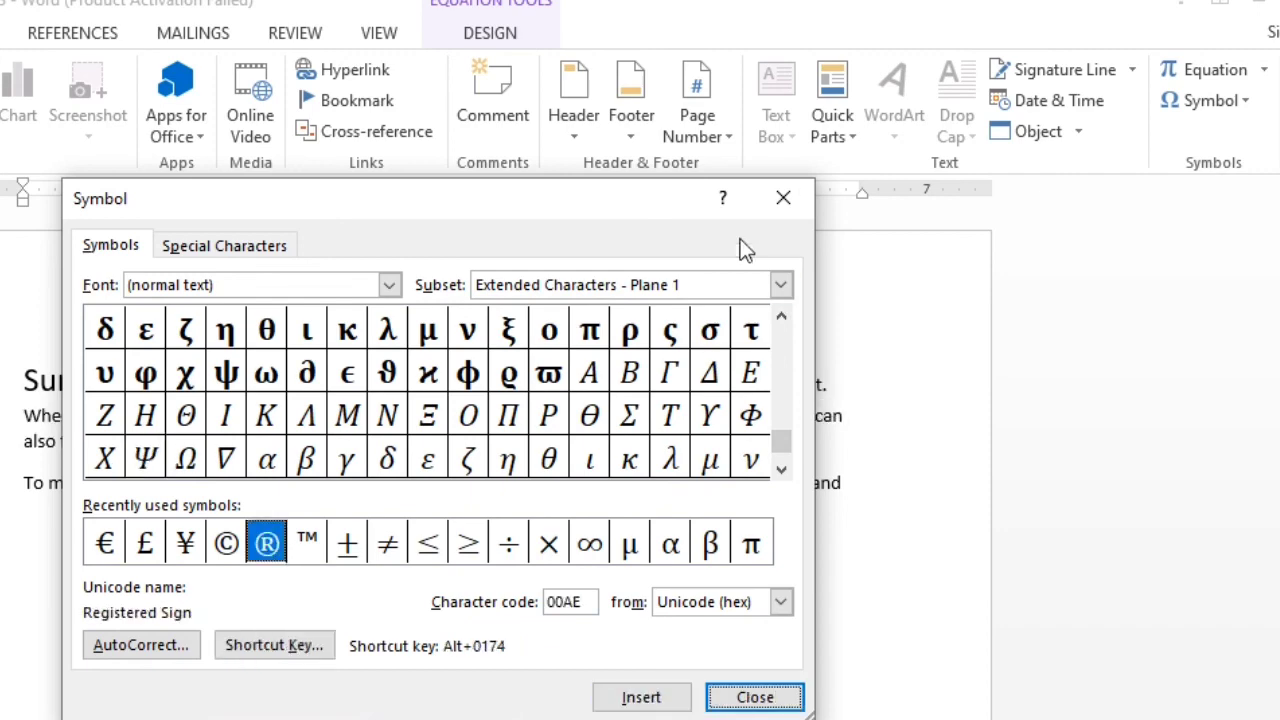
pyautogui.click(783, 199)
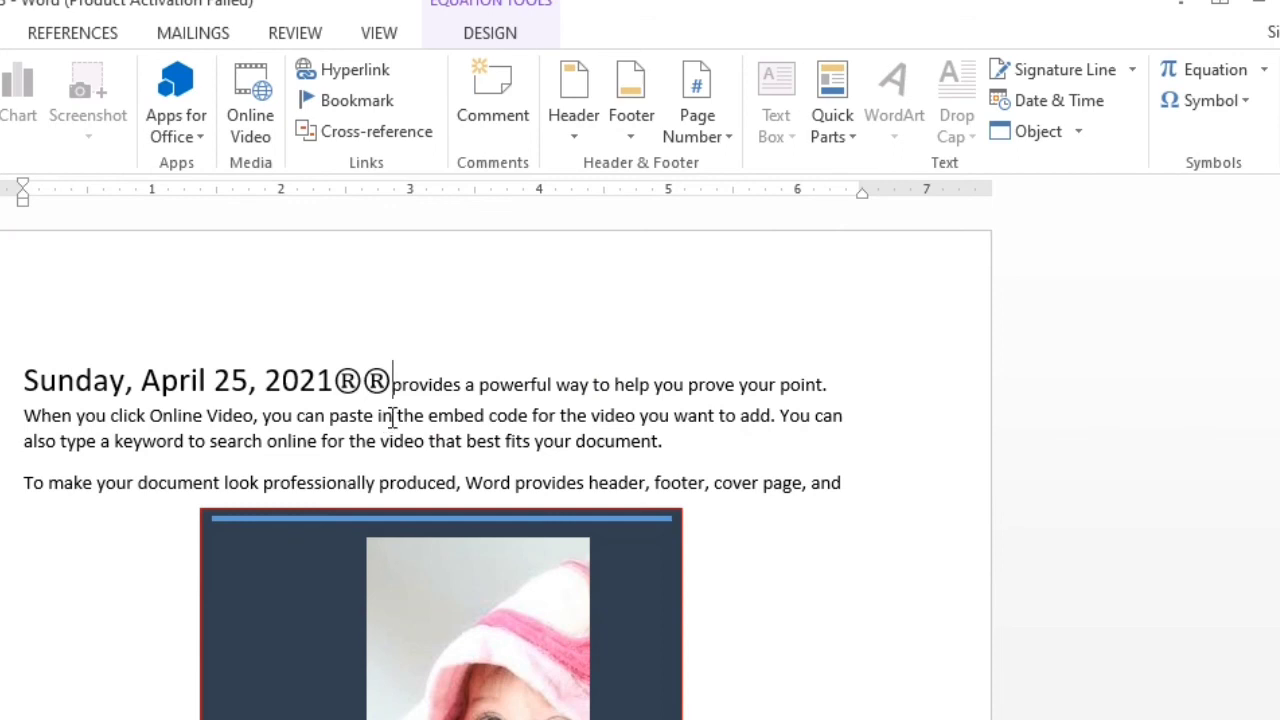